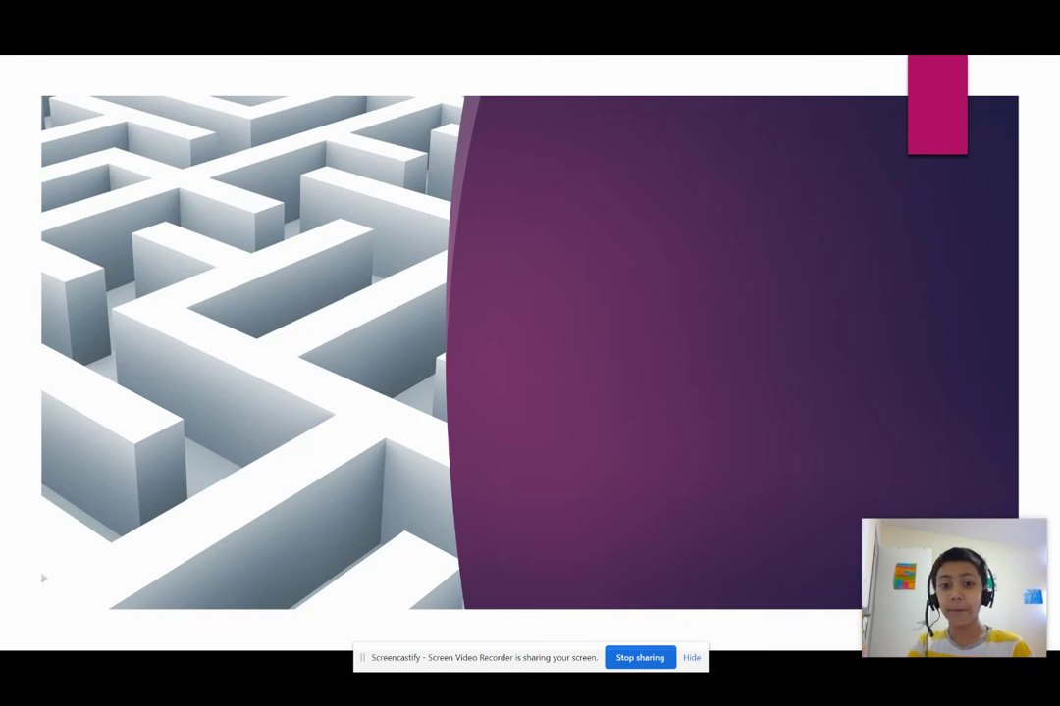
Reveal the Online Learning Resources title and PART 1 subtitle, then advance to the Duolingo slide
key(Right)
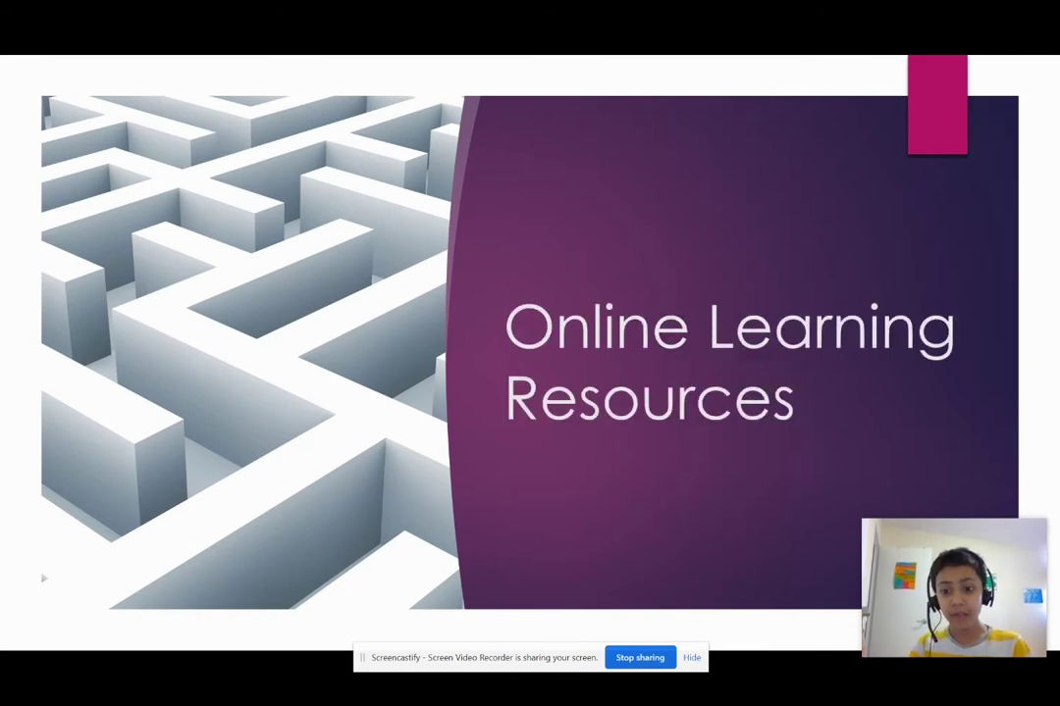
key(Right)
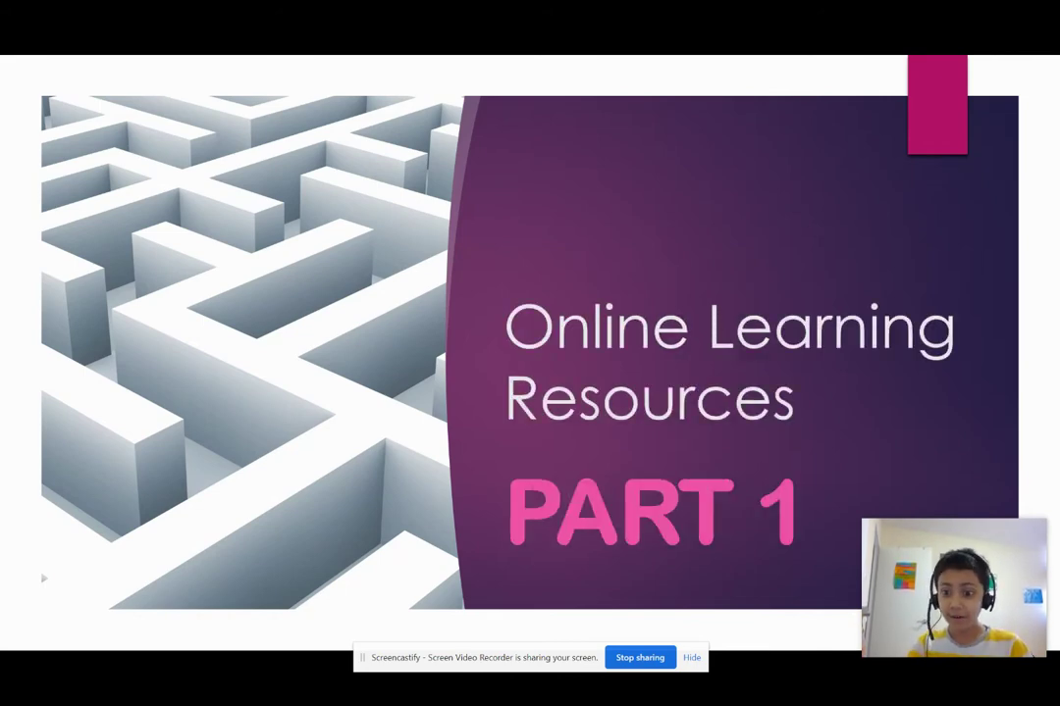
key(Right)
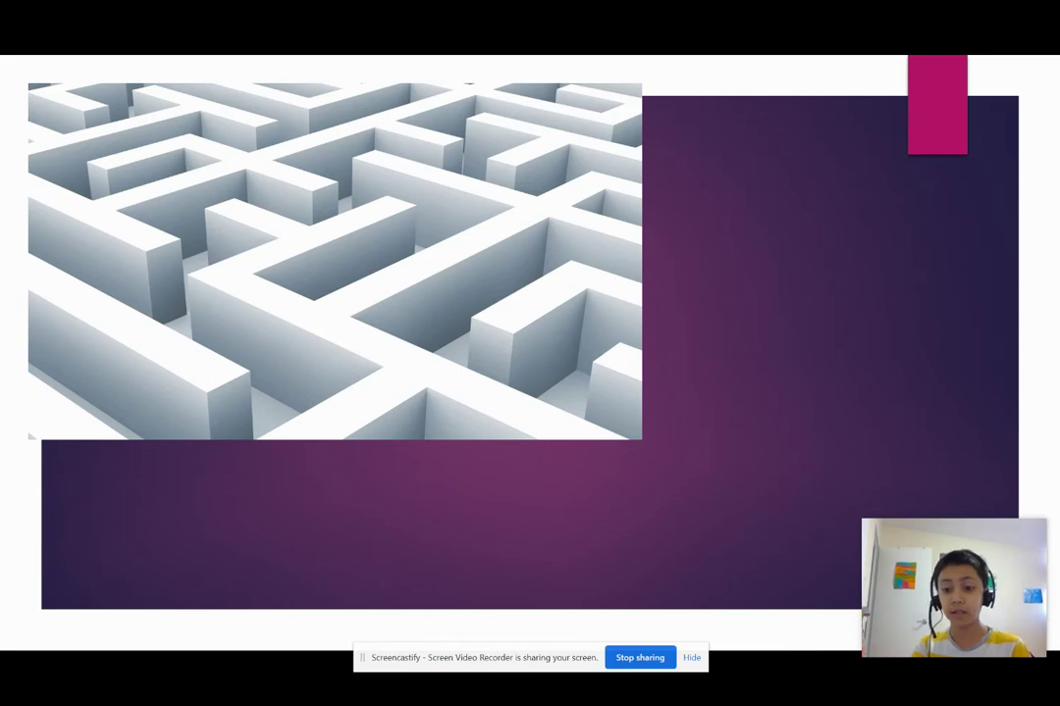
Bring in the Duolingo title and its four agenda bullets, then end the slideshow
key(Right)
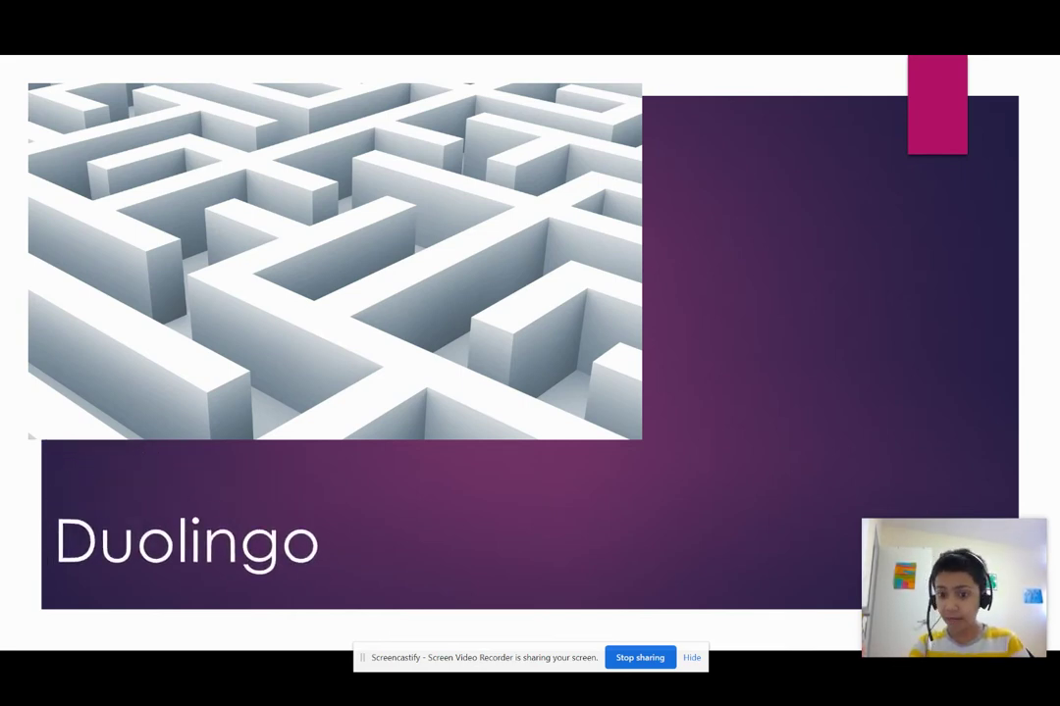
key(Right)
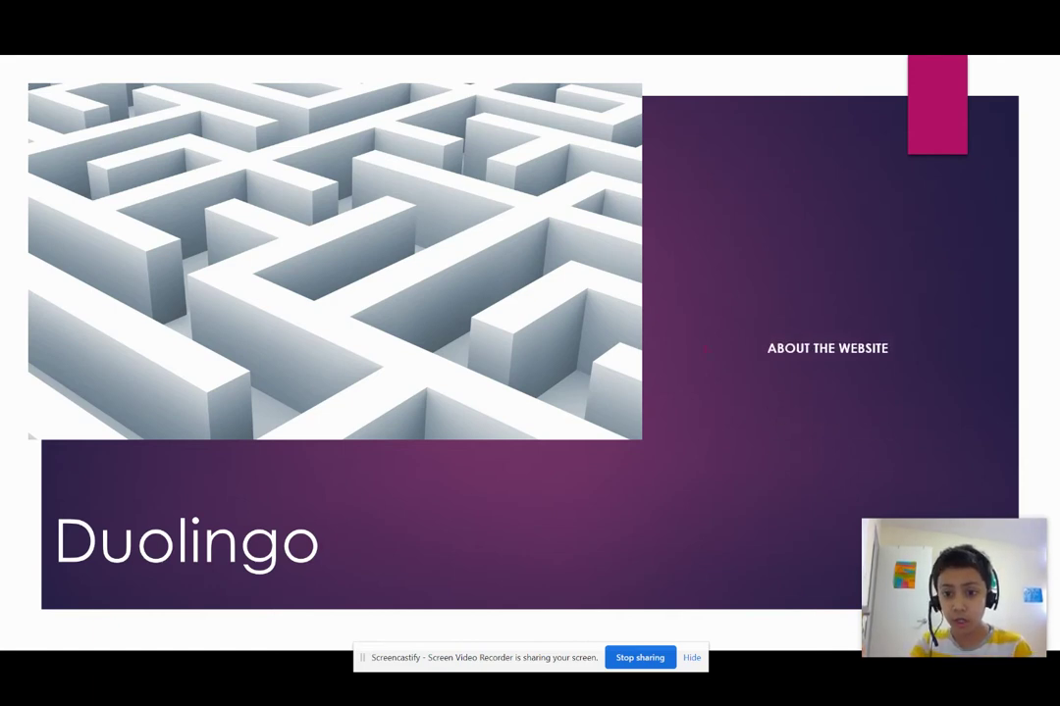
key(Right)
key(Right)
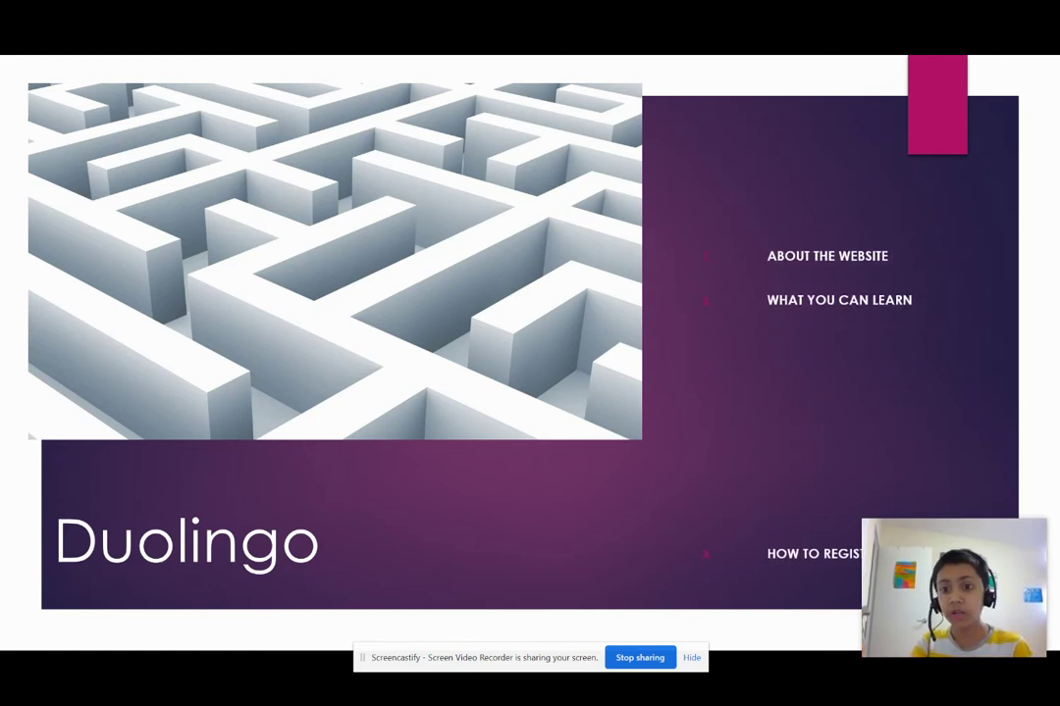
key(Right)
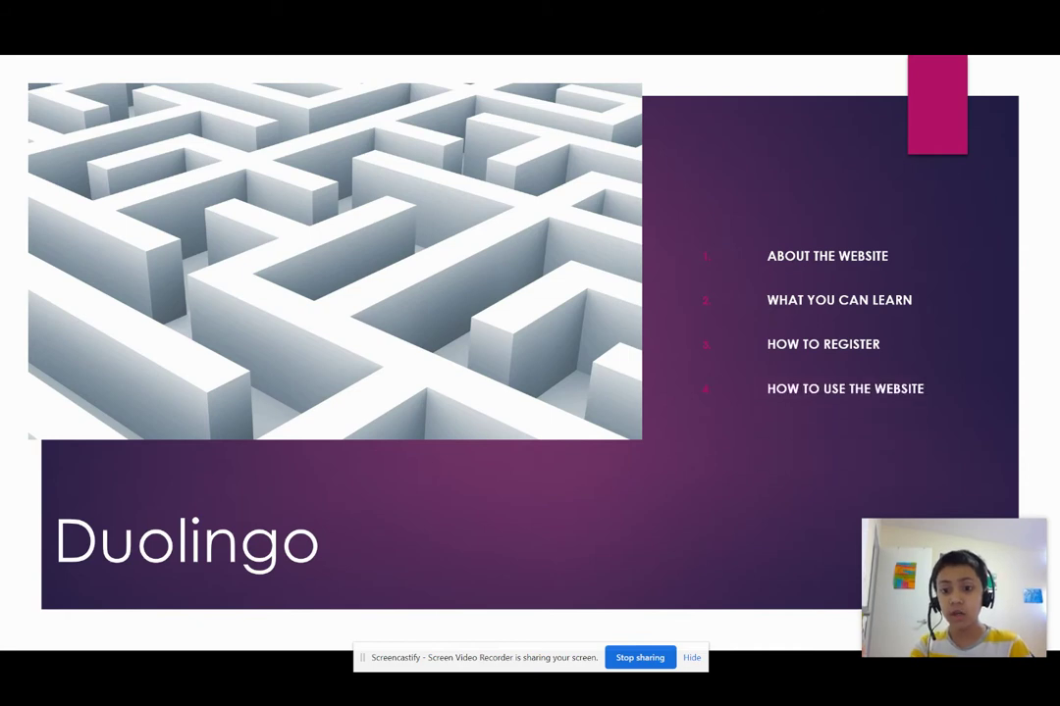
key(Right)
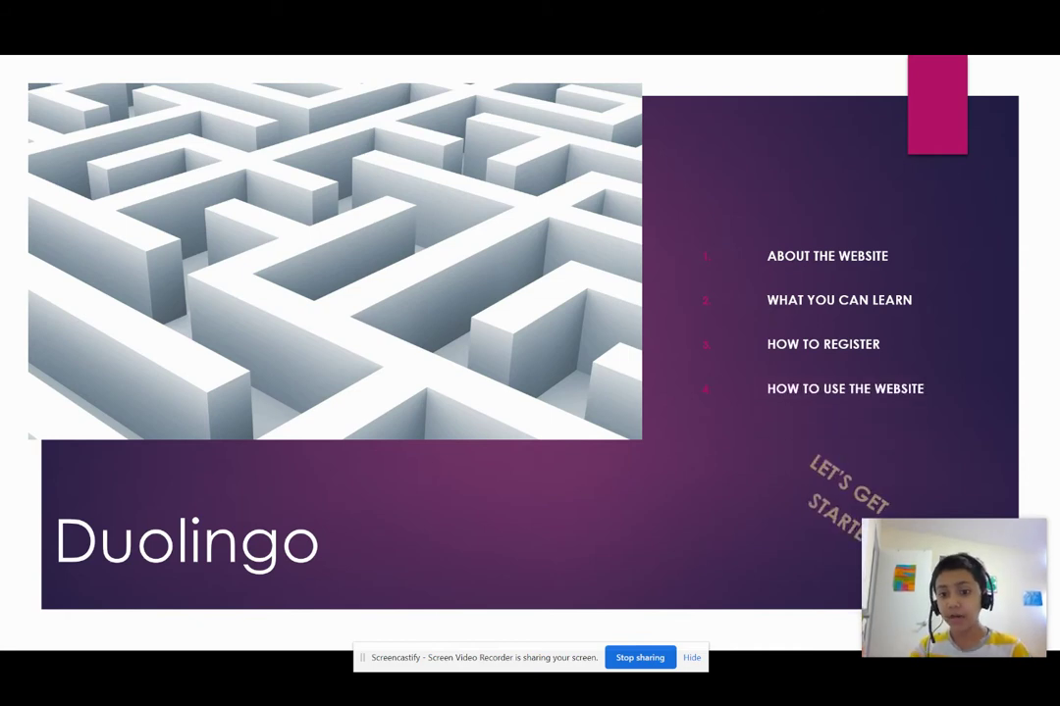
key(Escape)
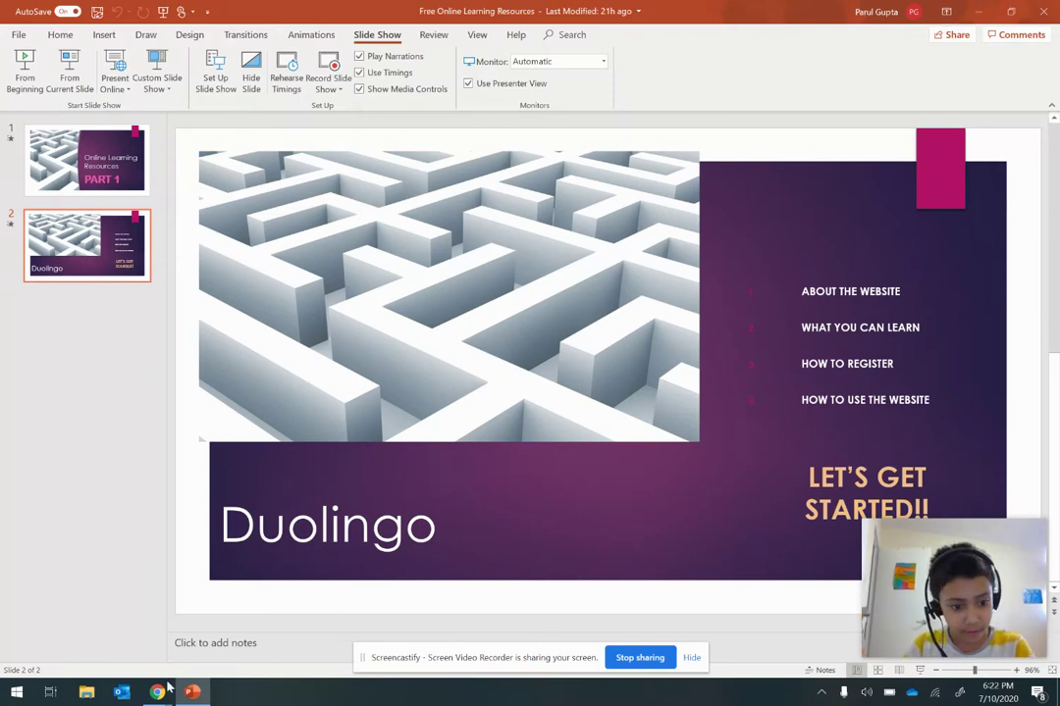
Load duolingo.com in Chrome's new tab and log out of the Duolingo account
mouse_move(157, 692)
click(78, 638)
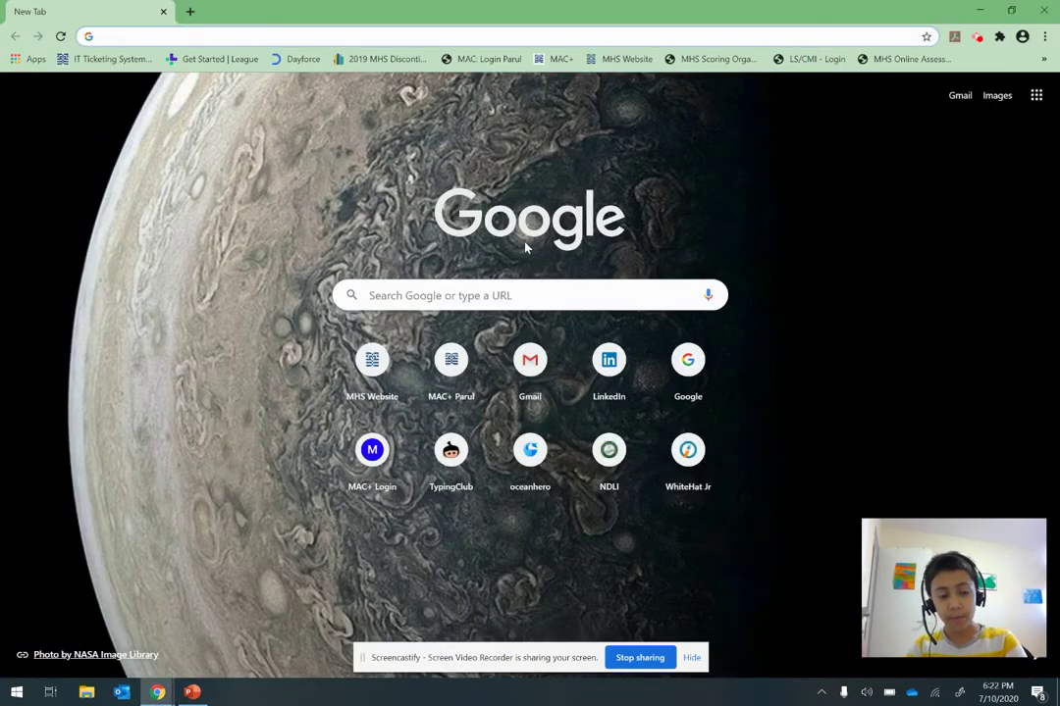
text(duolingo.com)
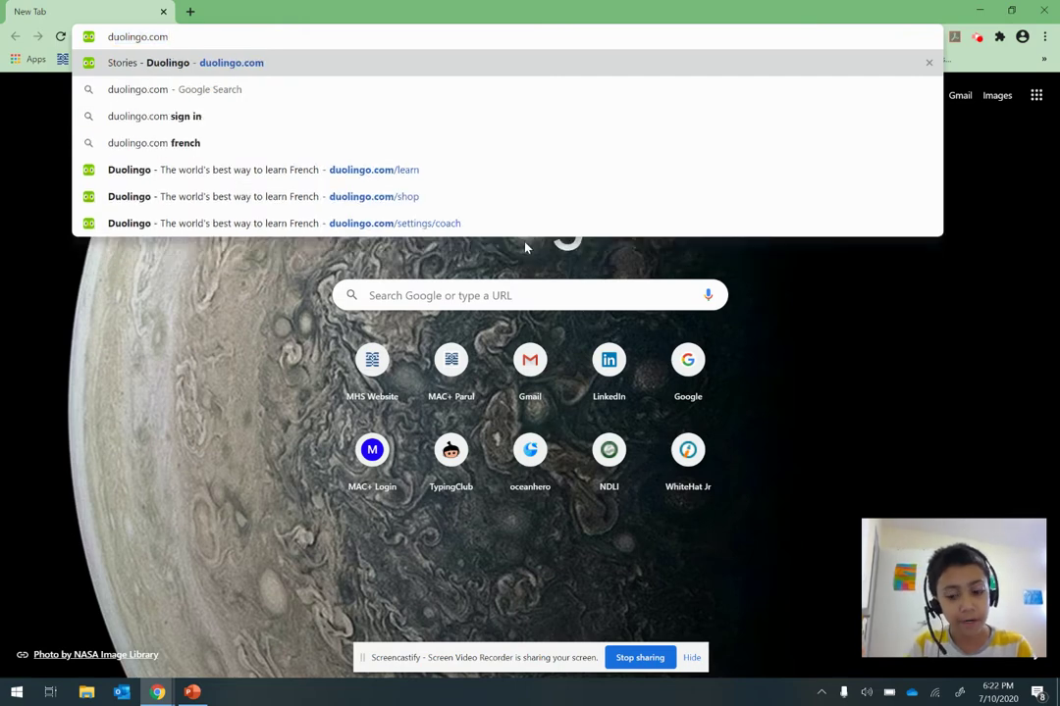
key(Return)
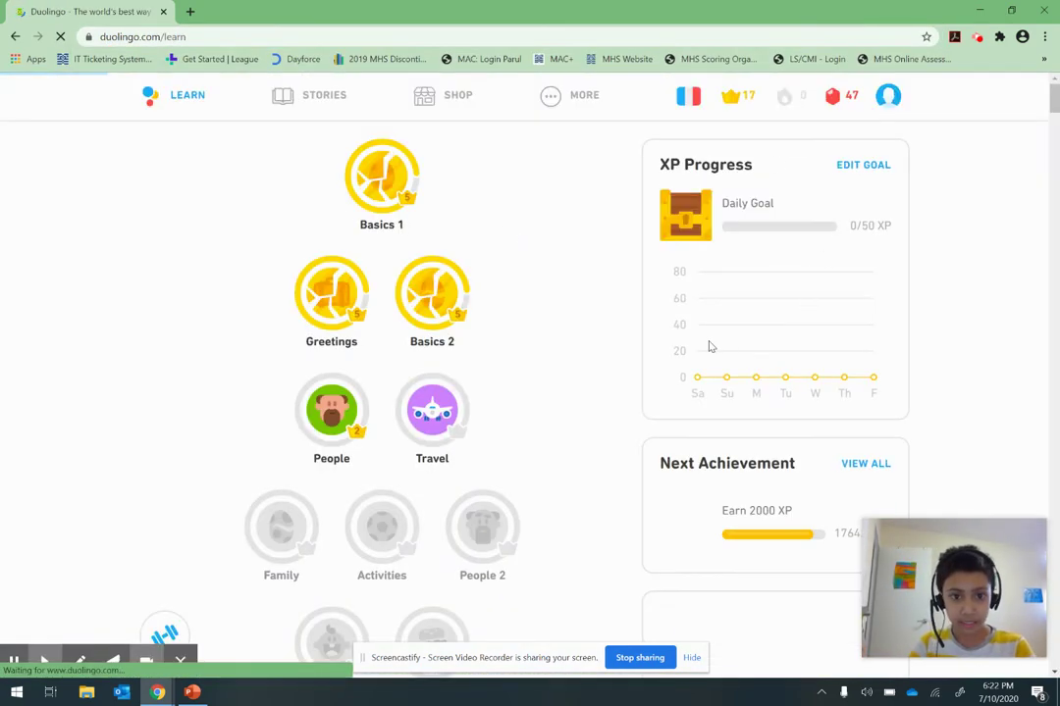
mouse_move(888, 95)
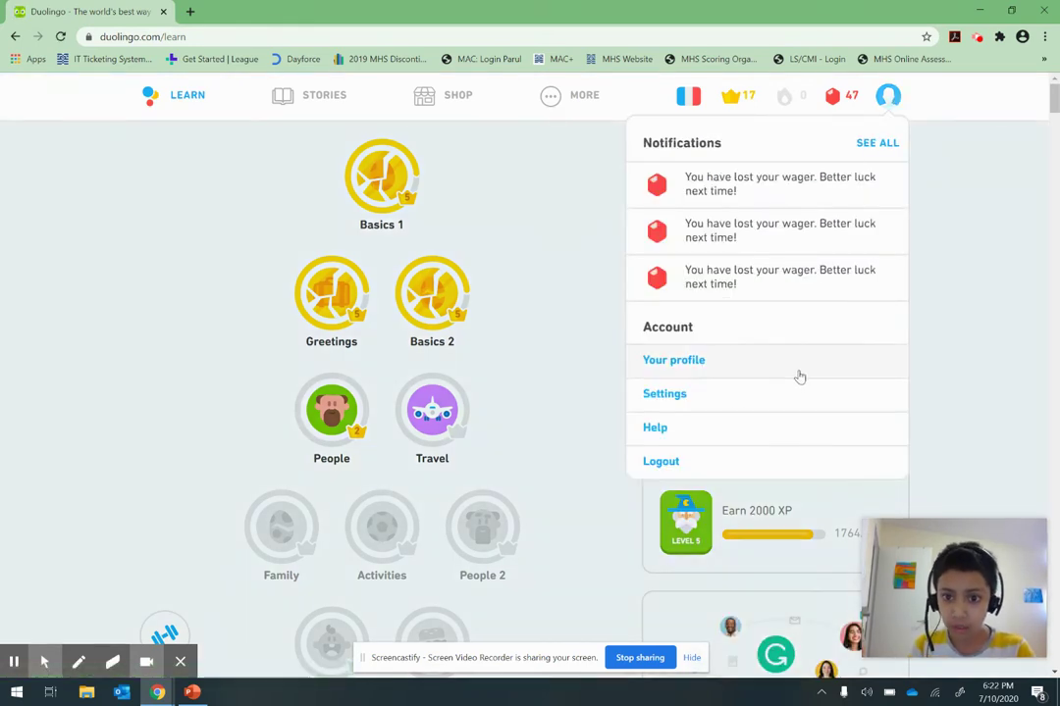
click(764, 461)
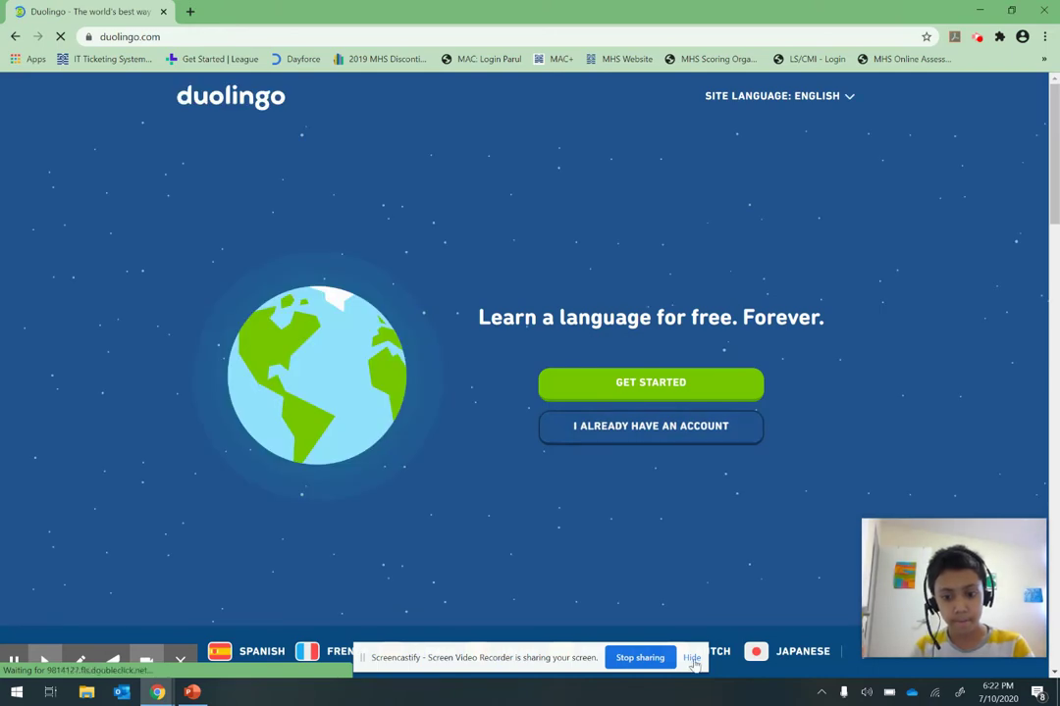
Scroll through the 'I want to learn...' language grid, then go back to the home page
click(692, 659)
click(696, 387)
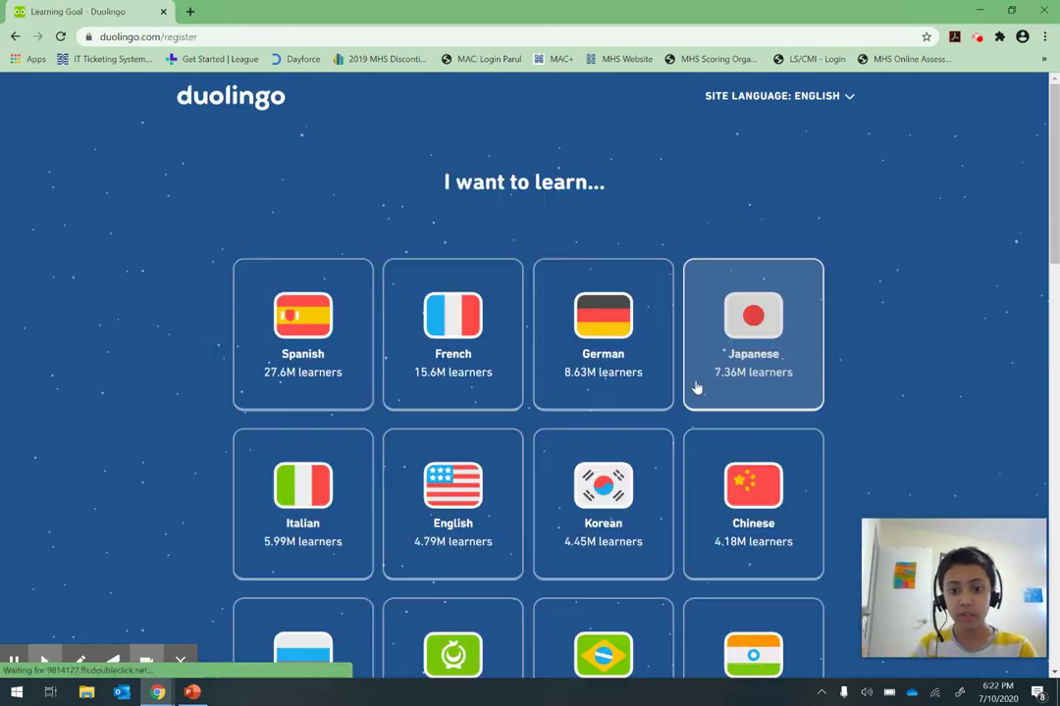
scroll(853, 312, down, 2)
scroll(852, 312, down, 7)
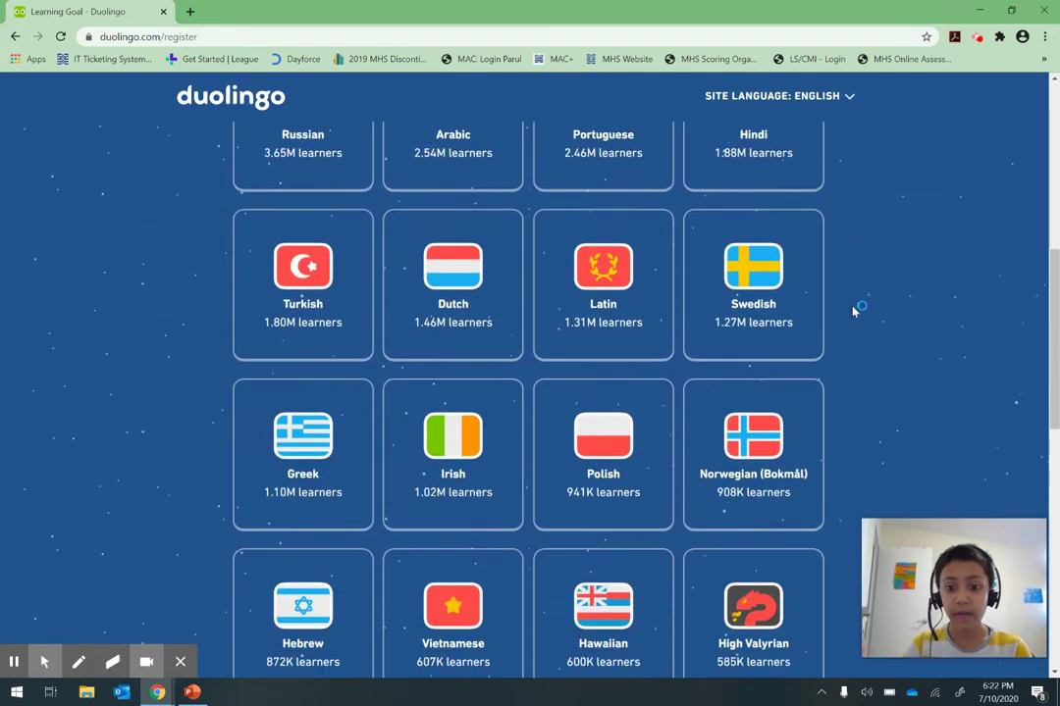
scroll(852, 312, down, 1)
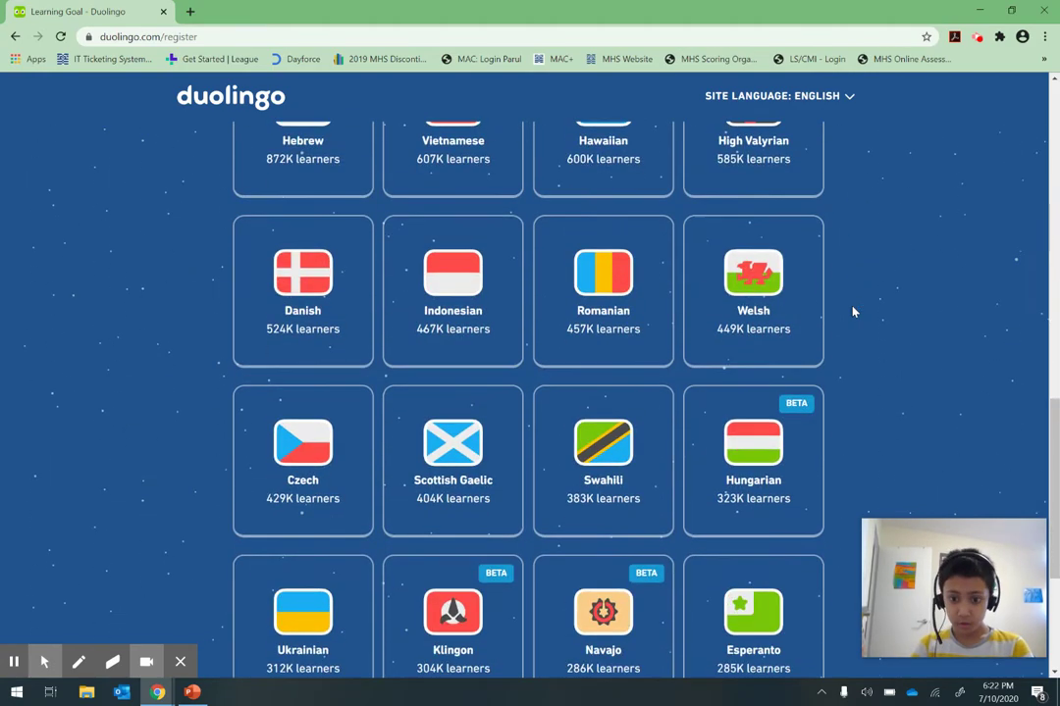
scroll(853, 312, up, 10)
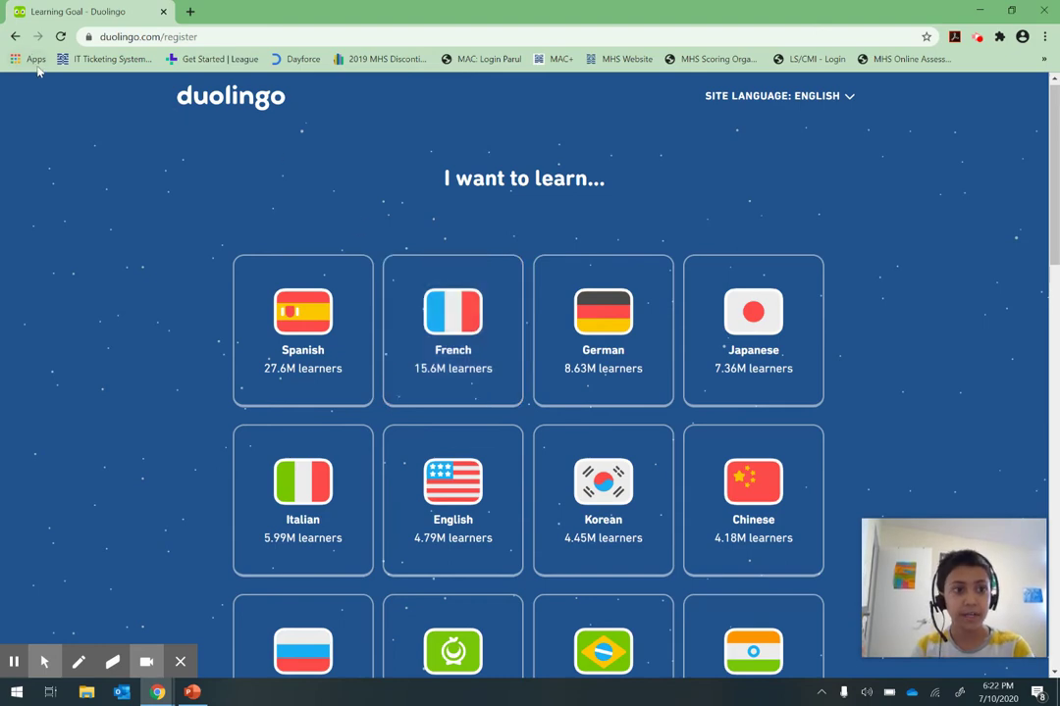
click(15, 36)
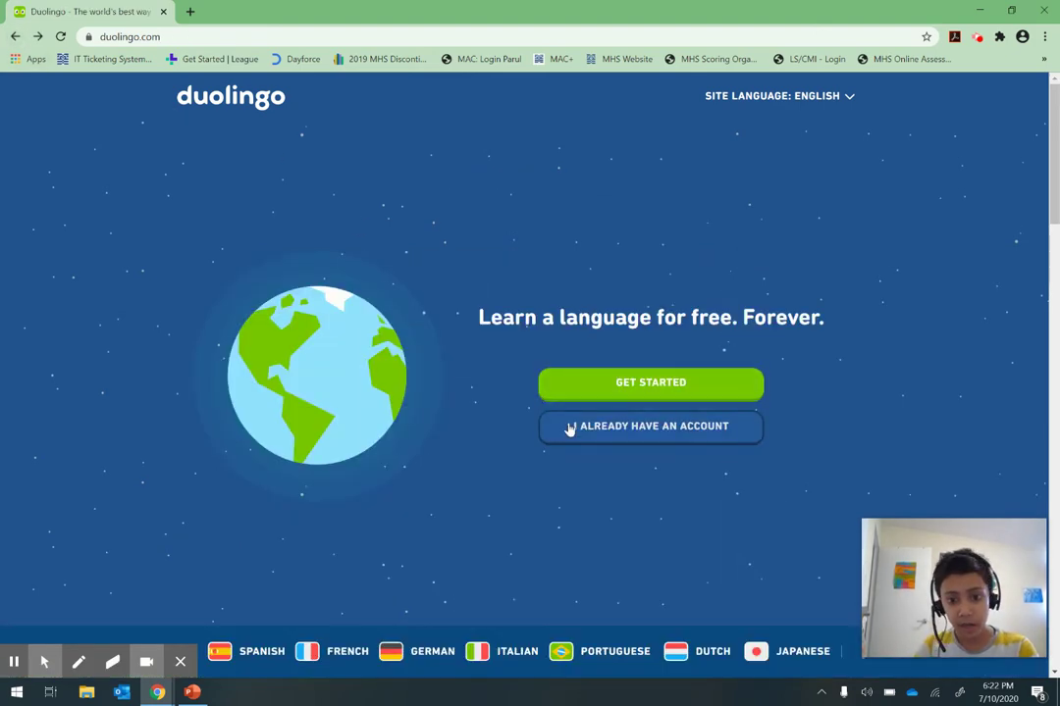
Sign back in to the existing Duolingo account
click(562, 433)
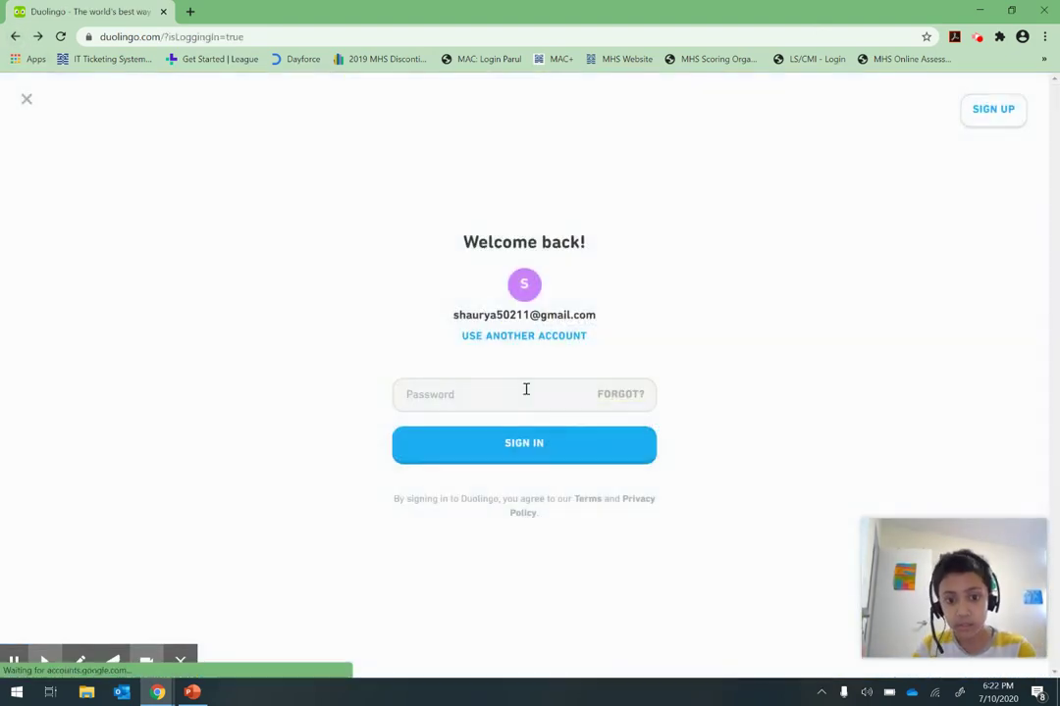
text(sh)
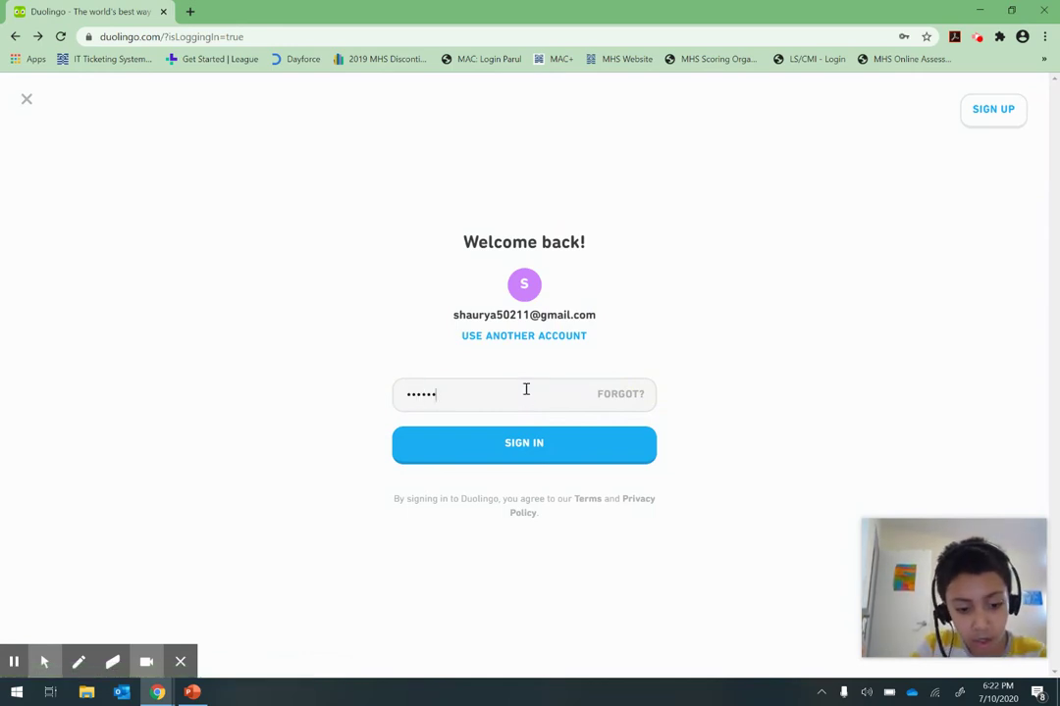
click(542, 442)
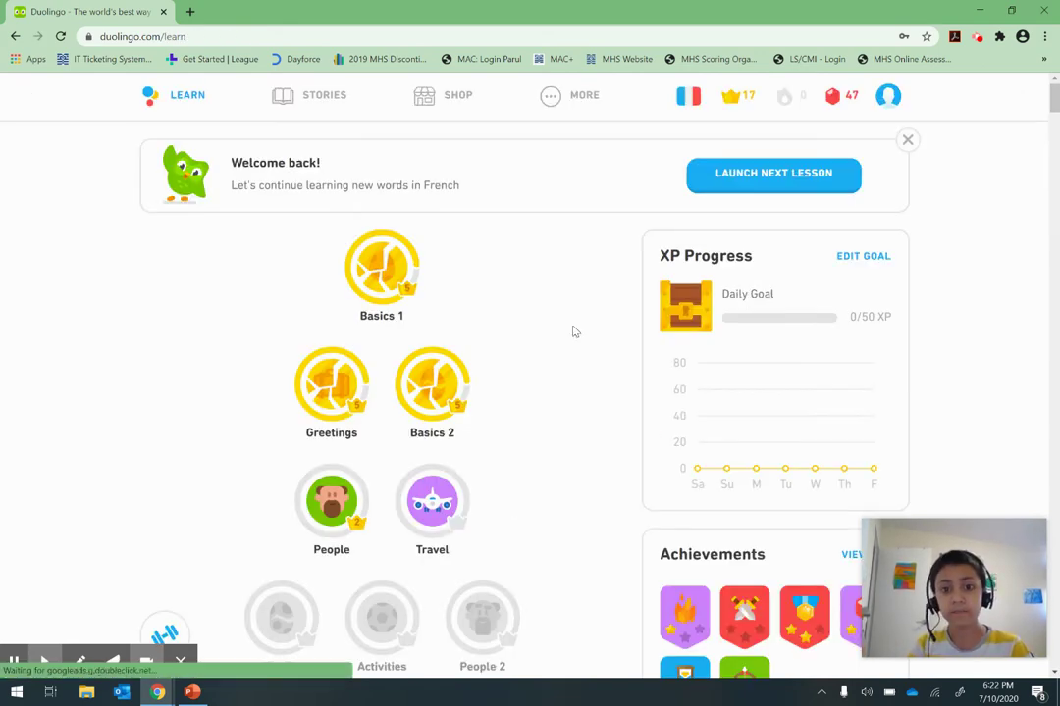
Close the Welcome back banner and open the Basics 1 skill for practice
scroll(555, 290, down, 1)
scroll(555, 290, up, 1)
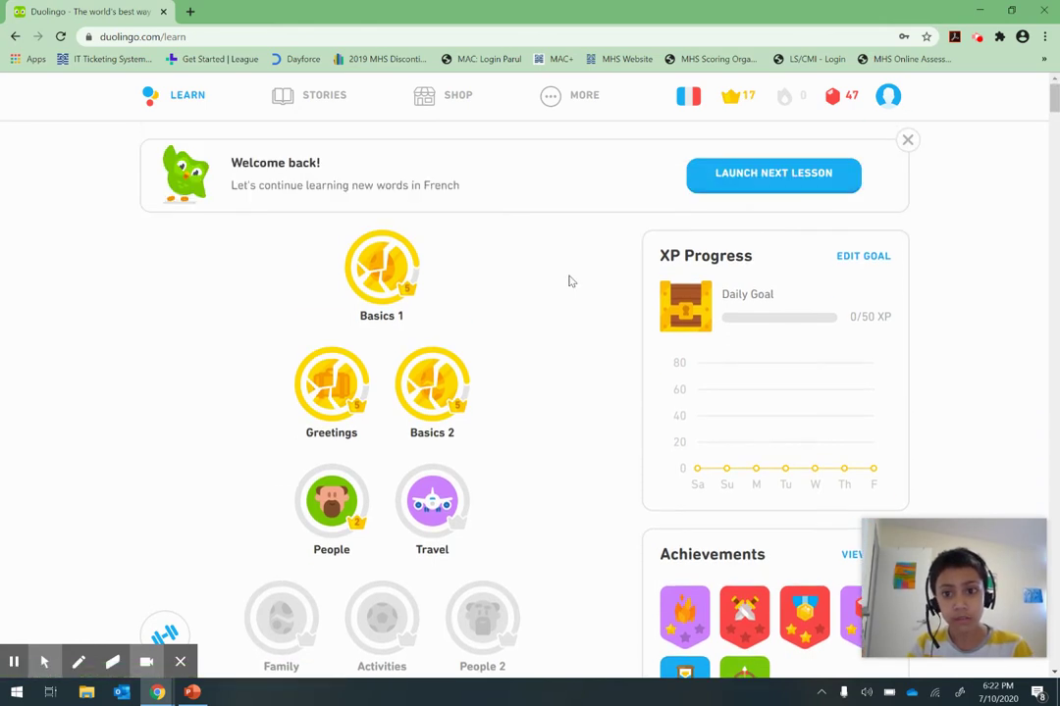
click(908, 142)
scroll(579, 331, down, 1)
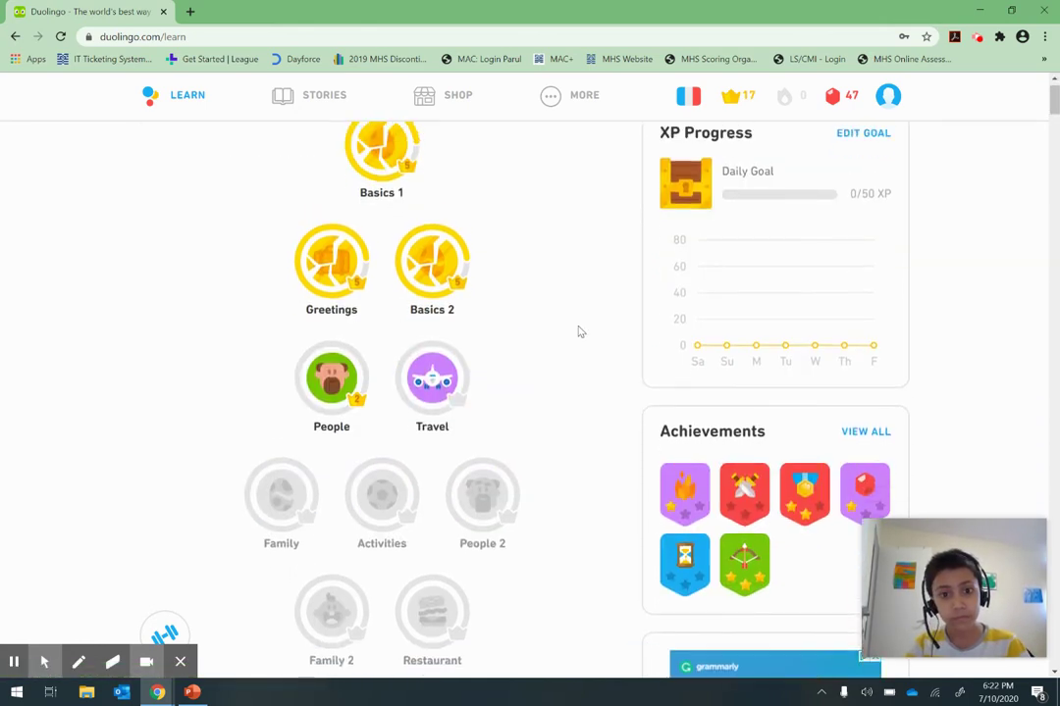
scroll(574, 323, up, 1)
click(385, 186)
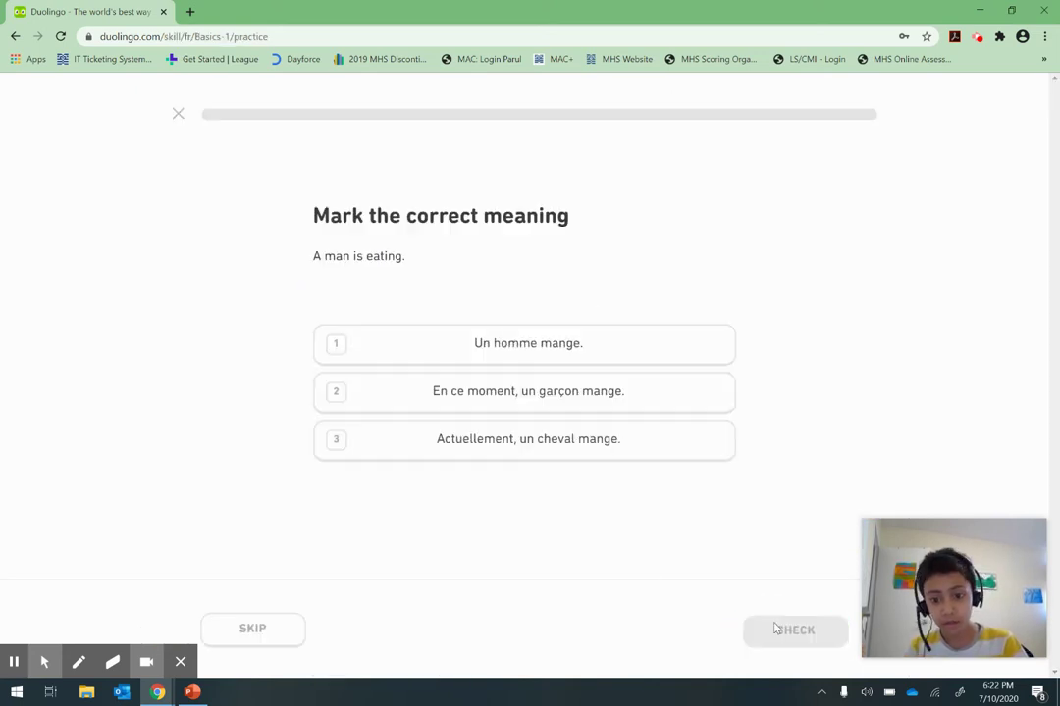
Answer 'Un homme mange.' for 'A man is eating.' and record the spoken sentence
click(597, 346)
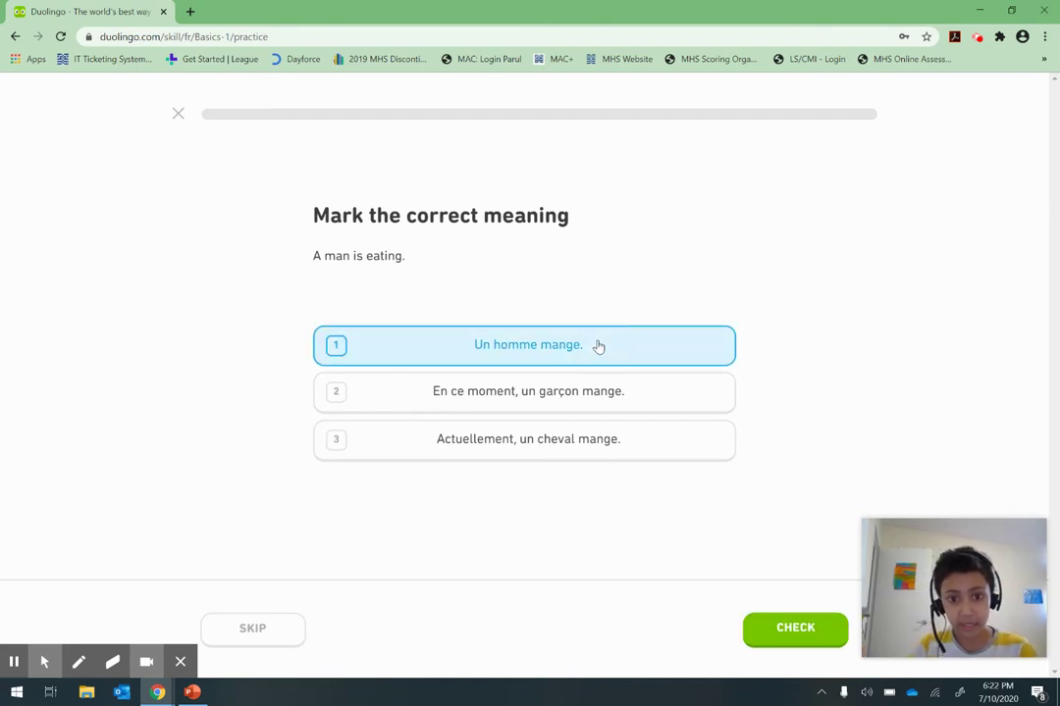
key(Return)
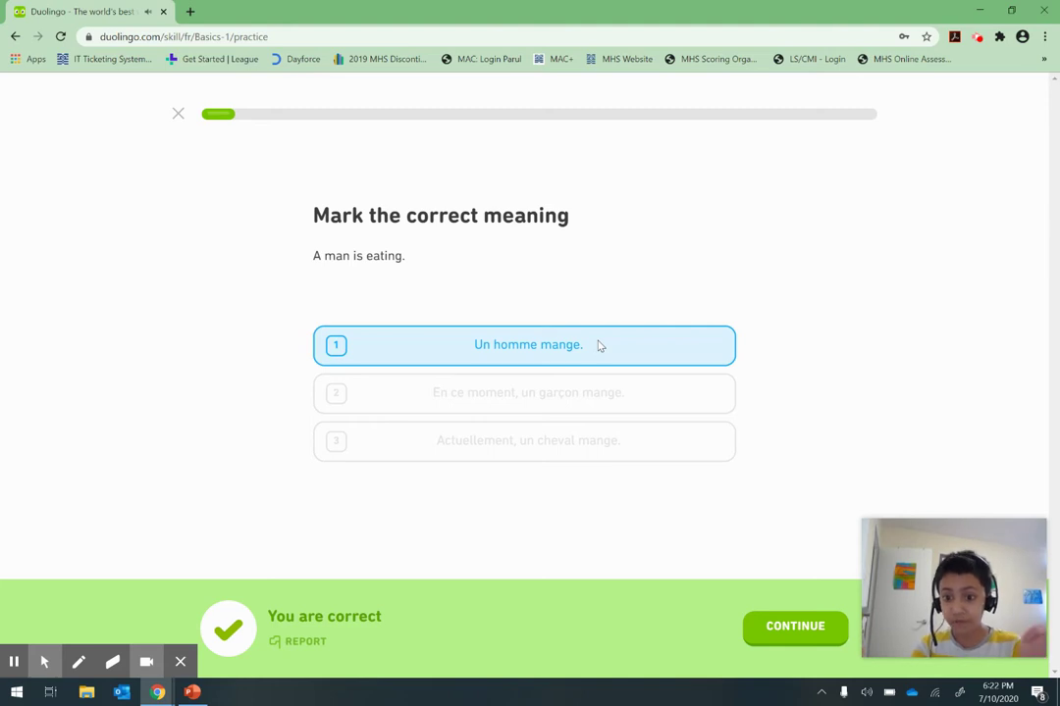
key(Return)
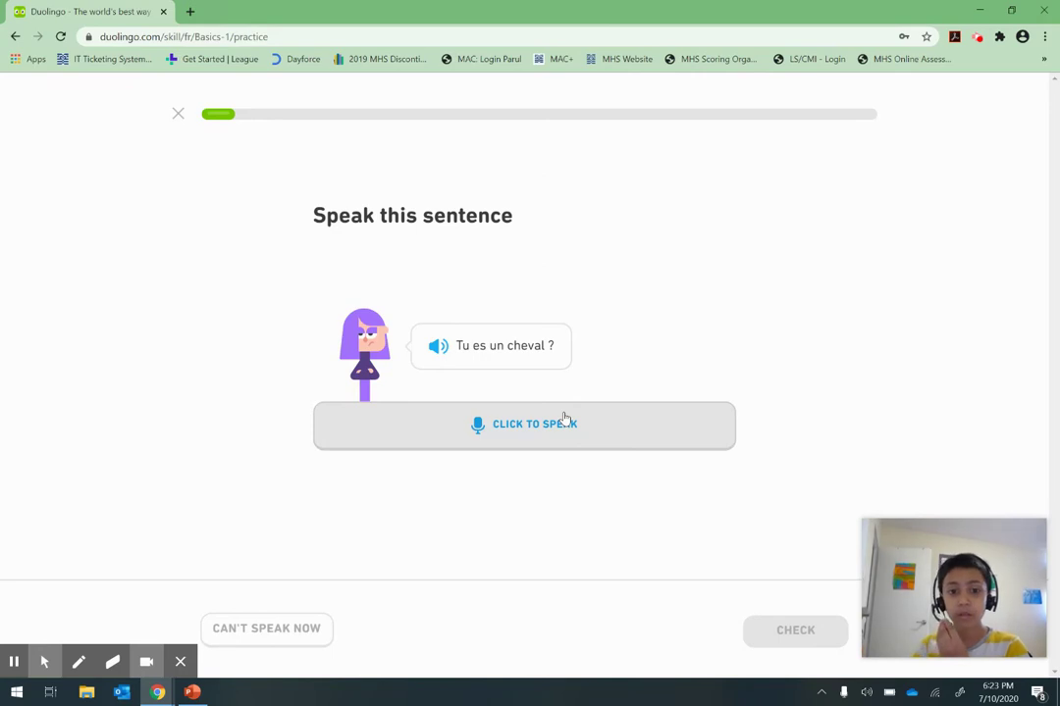
click(565, 419)
click(565, 419)
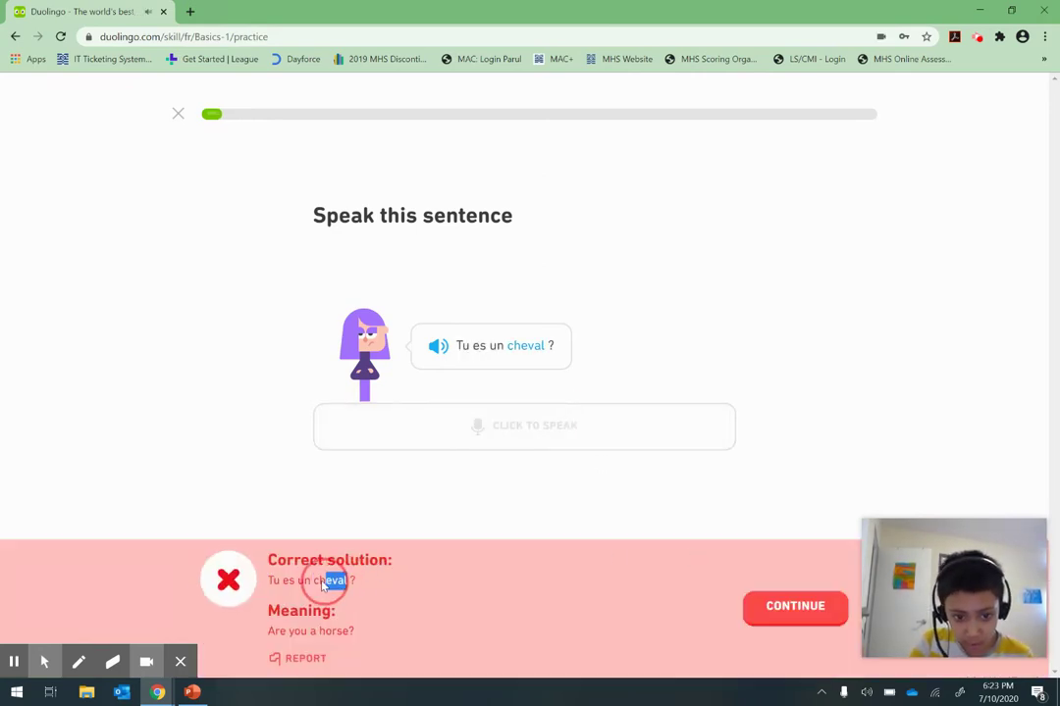
Highlight the French solution and its meaning 'Are you a horse?', then move on
drag(323, 586, 265, 582)
click(363, 631)
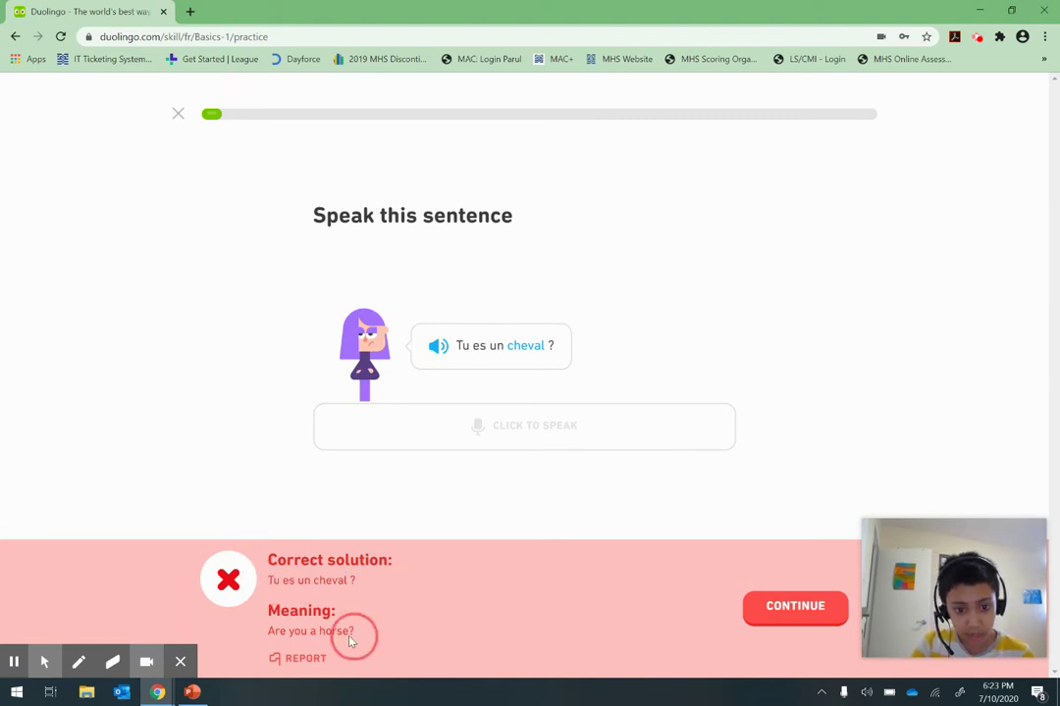
drag(351, 640, 253, 634)
click(432, 621)
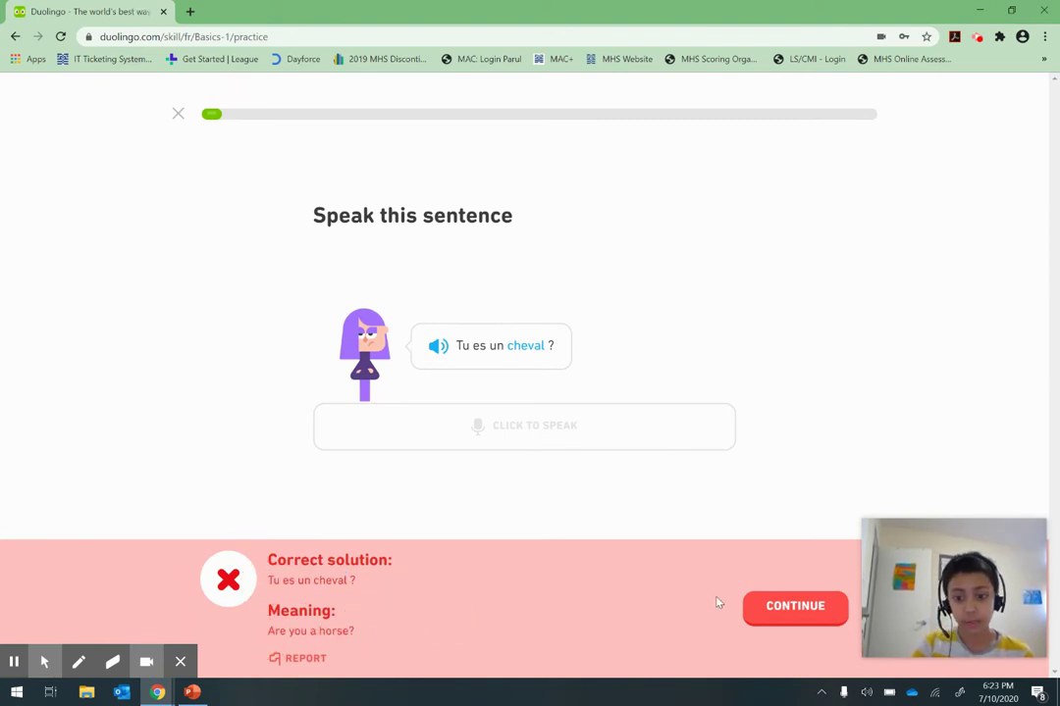
click(776, 608)
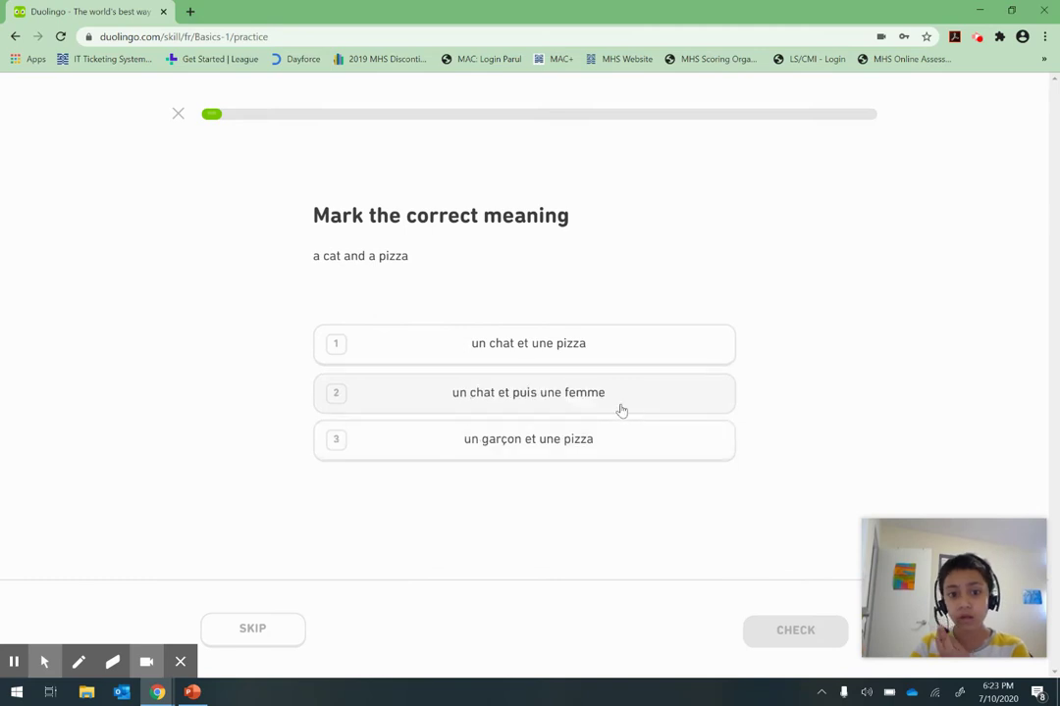
Answer 'un chat et une pizza' and speak 'Tu manges.' aloud
click(616, 353)
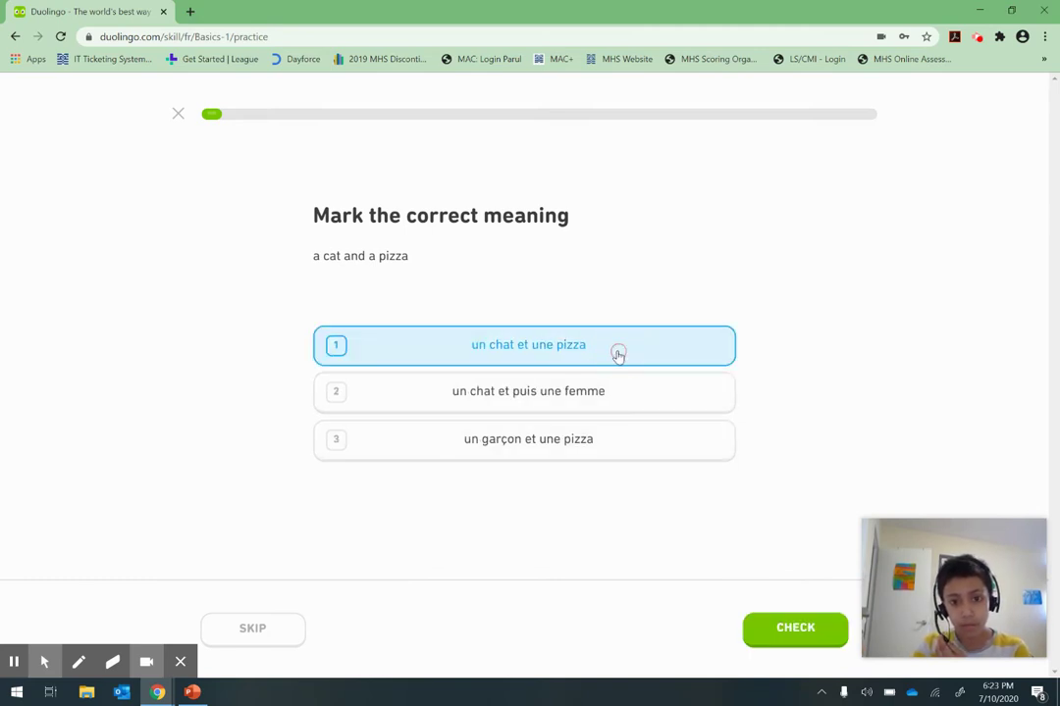
key(Return)
key(Return)
click(585, 417)
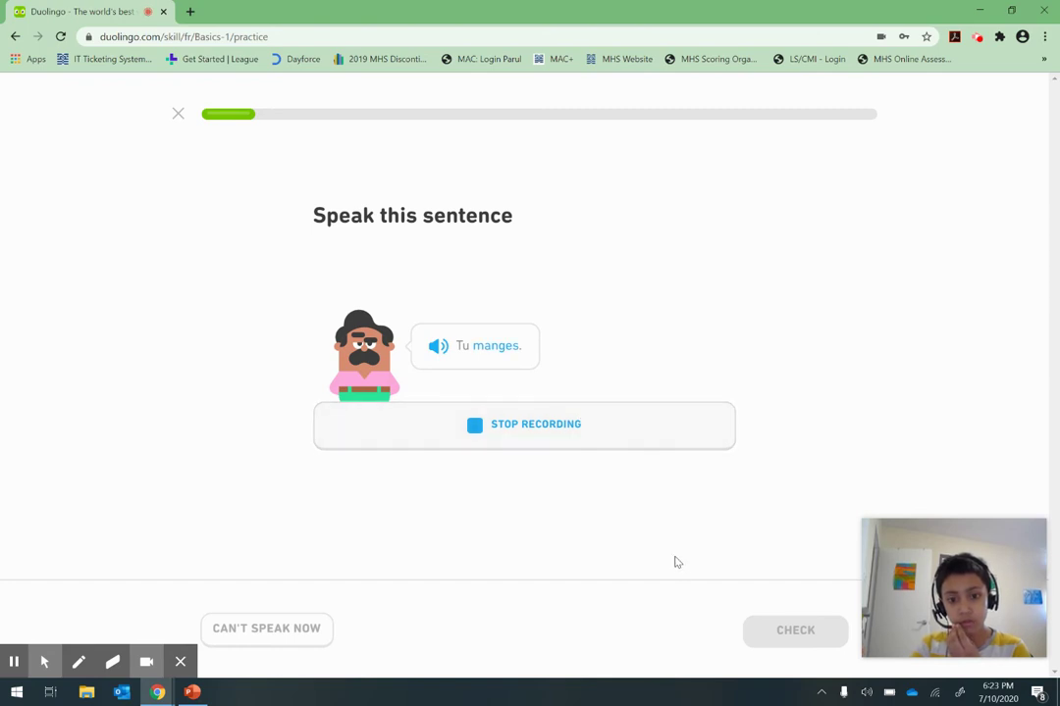
click(773, 636)
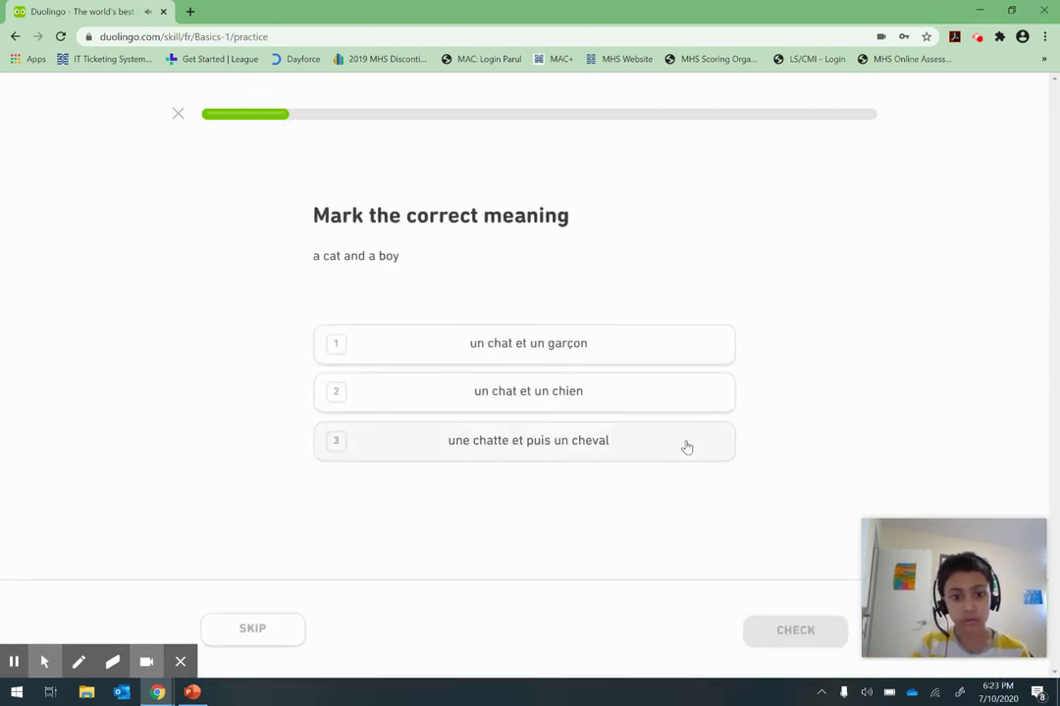
Answer 'un chat et un garçon', check a typed English translation, then quit
click(587, 356)
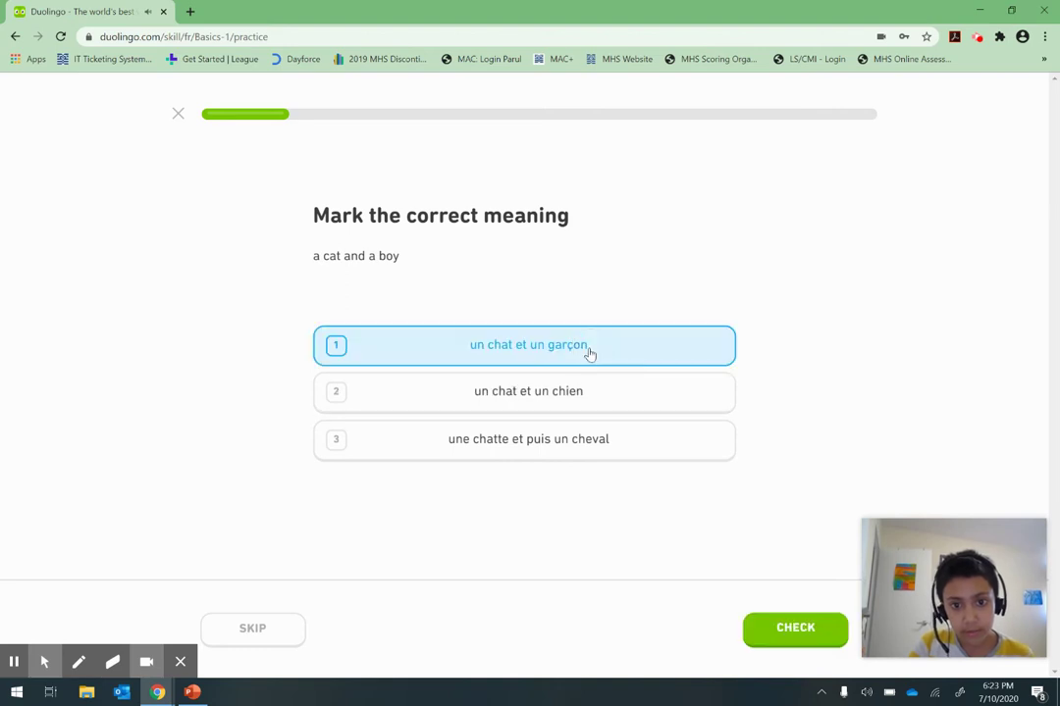
key(Return)
key(Return)
click(565, 359)
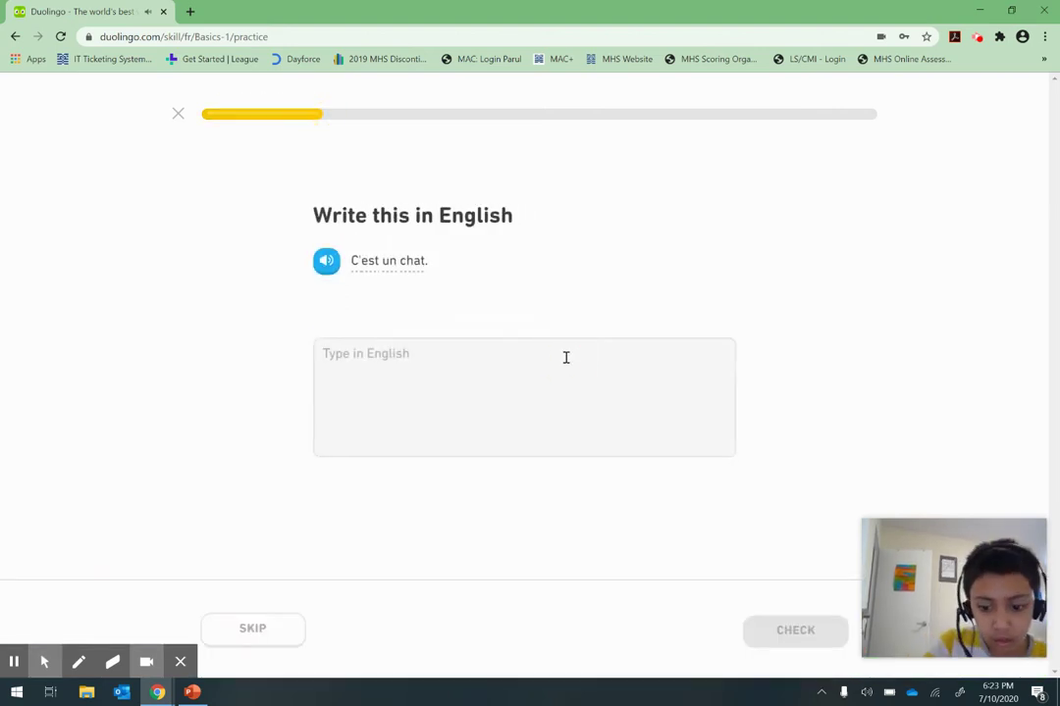
text(It's a cat)
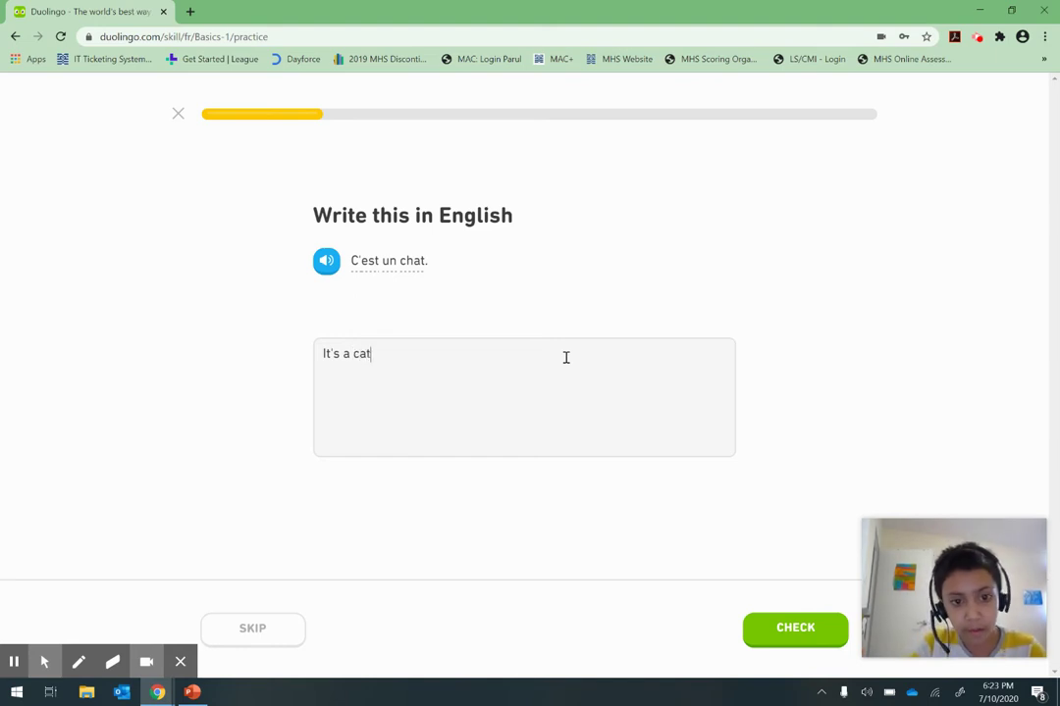
key(Return)
key(Return)
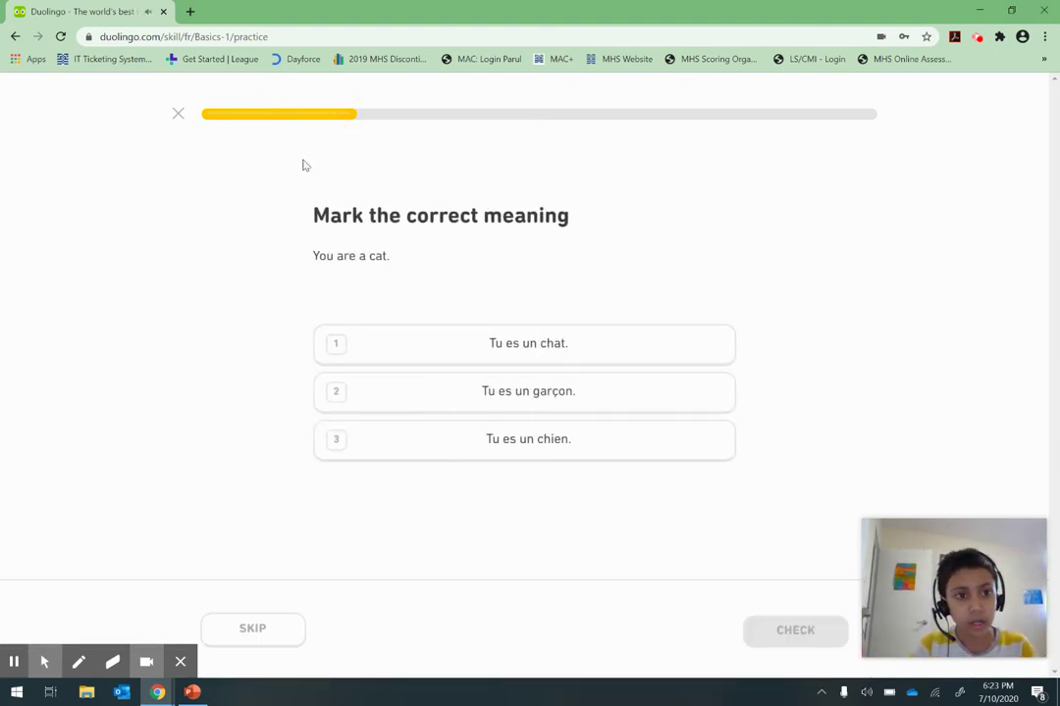
click(179, 116)
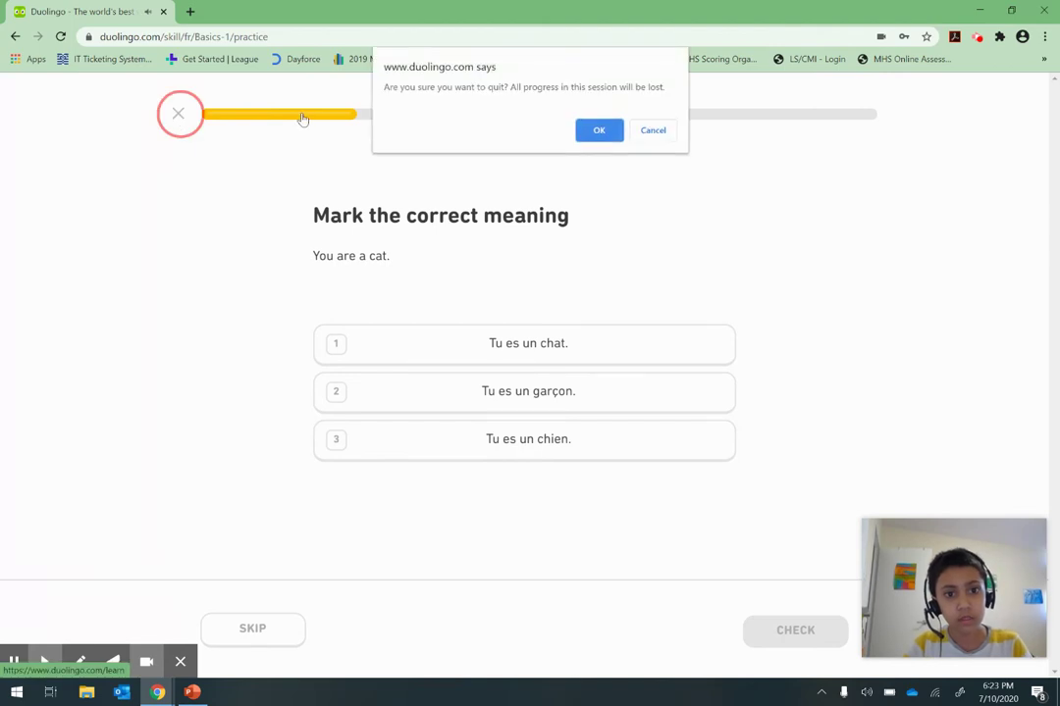
Confirm quitting the practice session and open the French Stories page
click(593, 130)
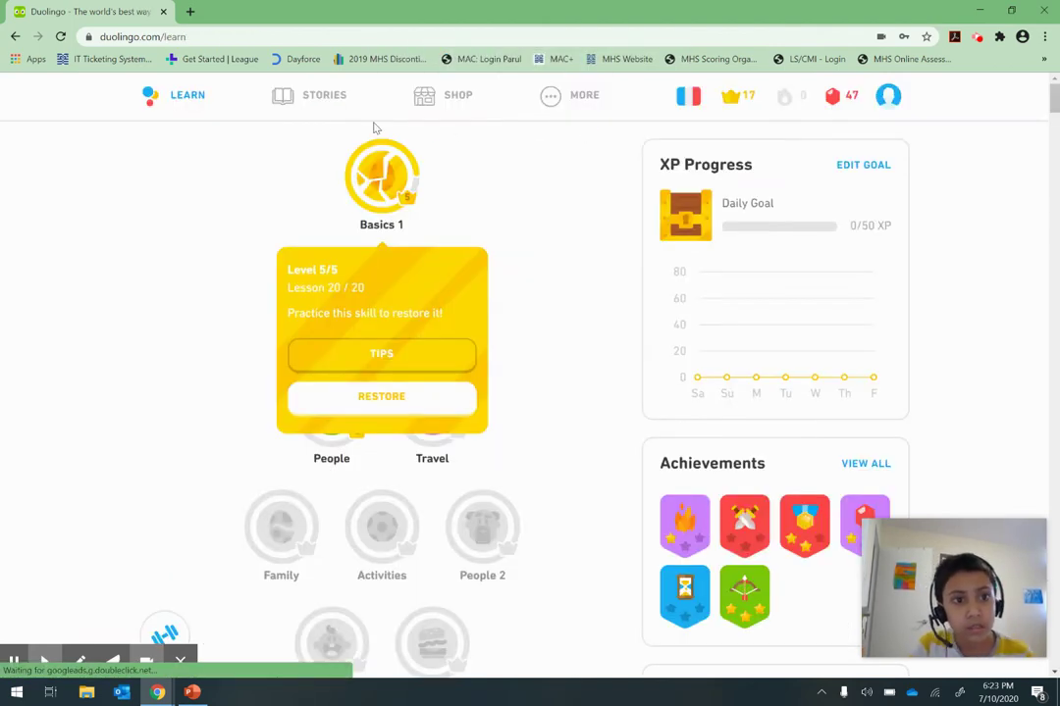
click(316, 106)
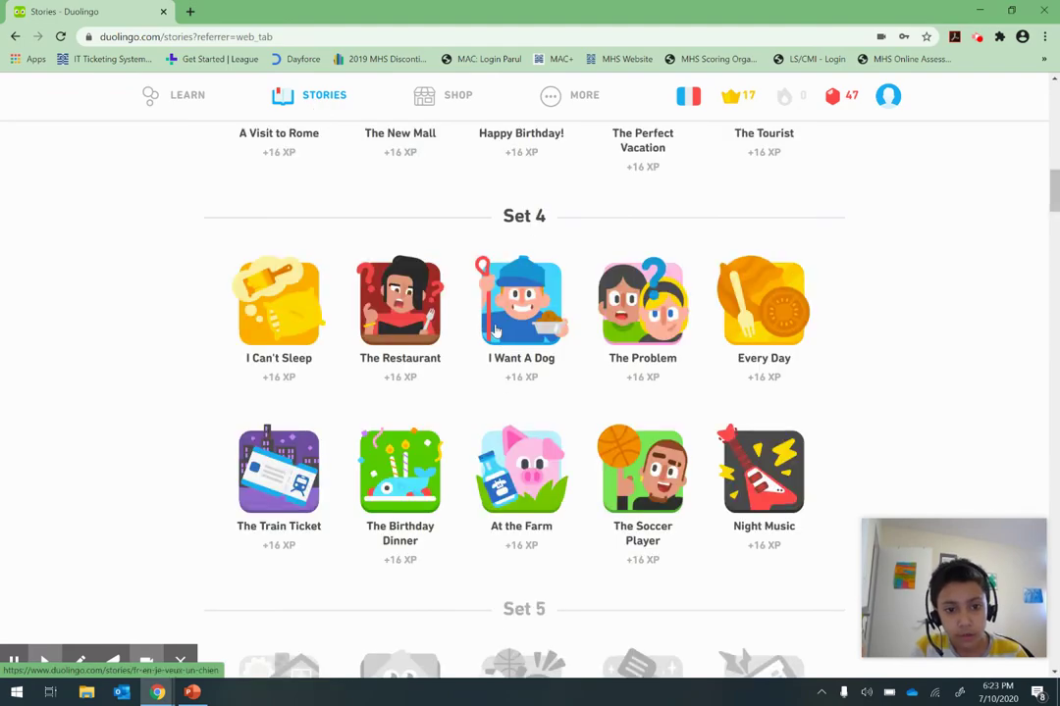
scroll(496, 331, up, 8)
scroll(497, 331, up, 5)
scroll(497, 331, down, 15)
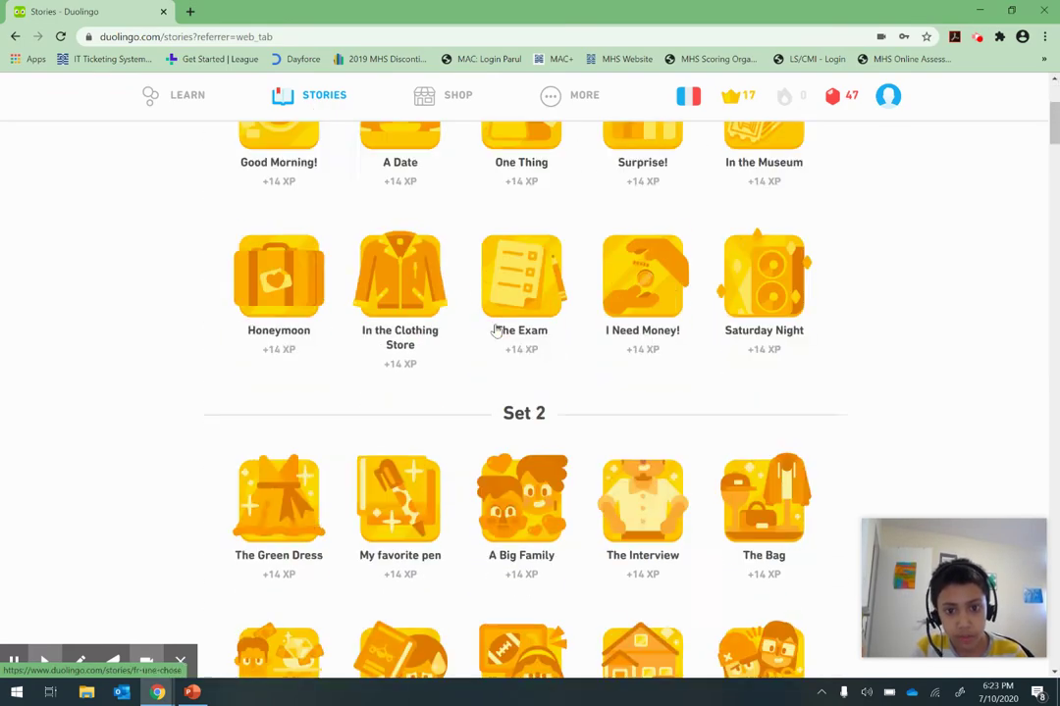
Scroll through the Stories sets, then go to the Shop's power-ups page
scroll(496, 331, up, 4)
scroll(496, 331, up, 10)
scroll(497, 331, down, 10)
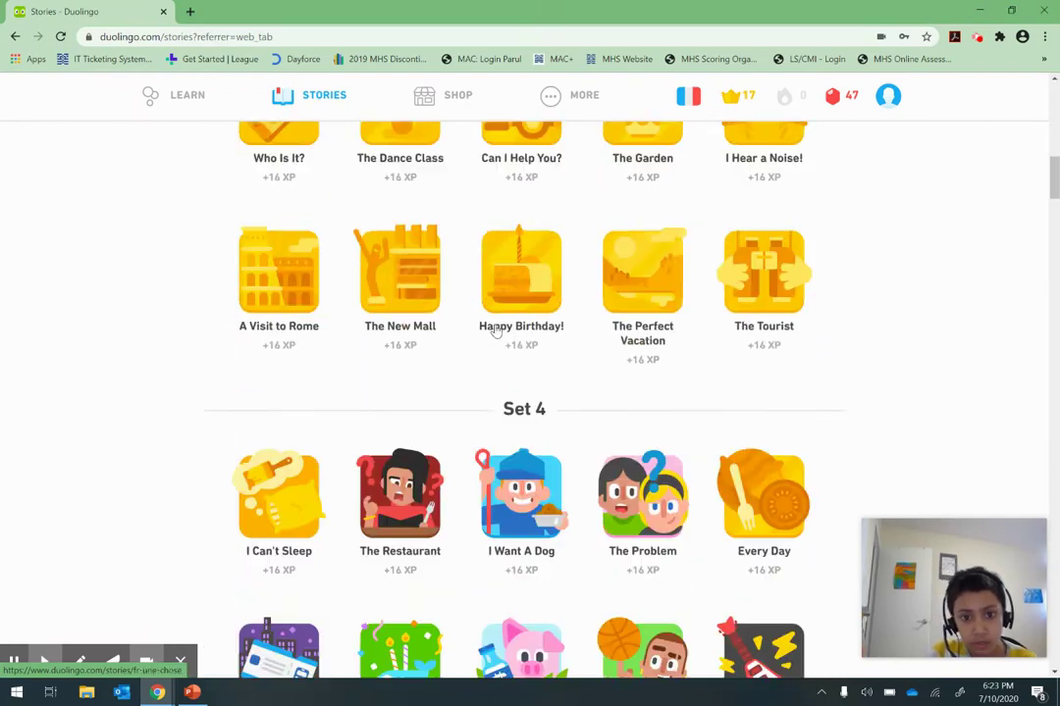
scroll(496, 331, up, 10)
scroll(497, 331, down, 20)
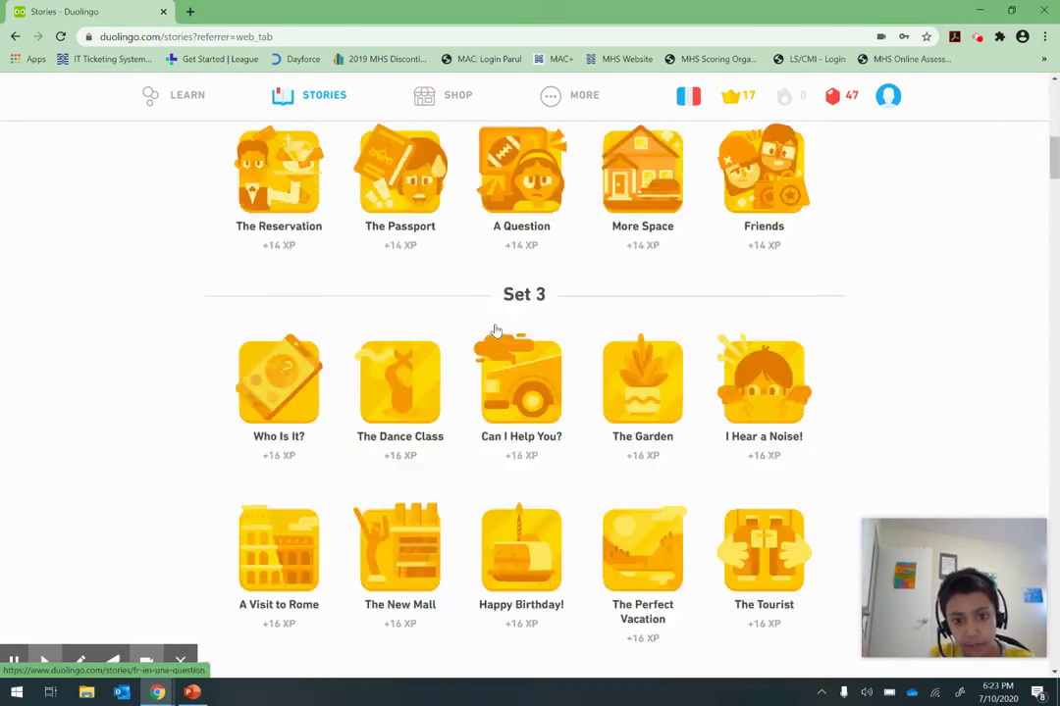
scroll(579, 410, up, 2)
scroll(535, 445, down, 4)
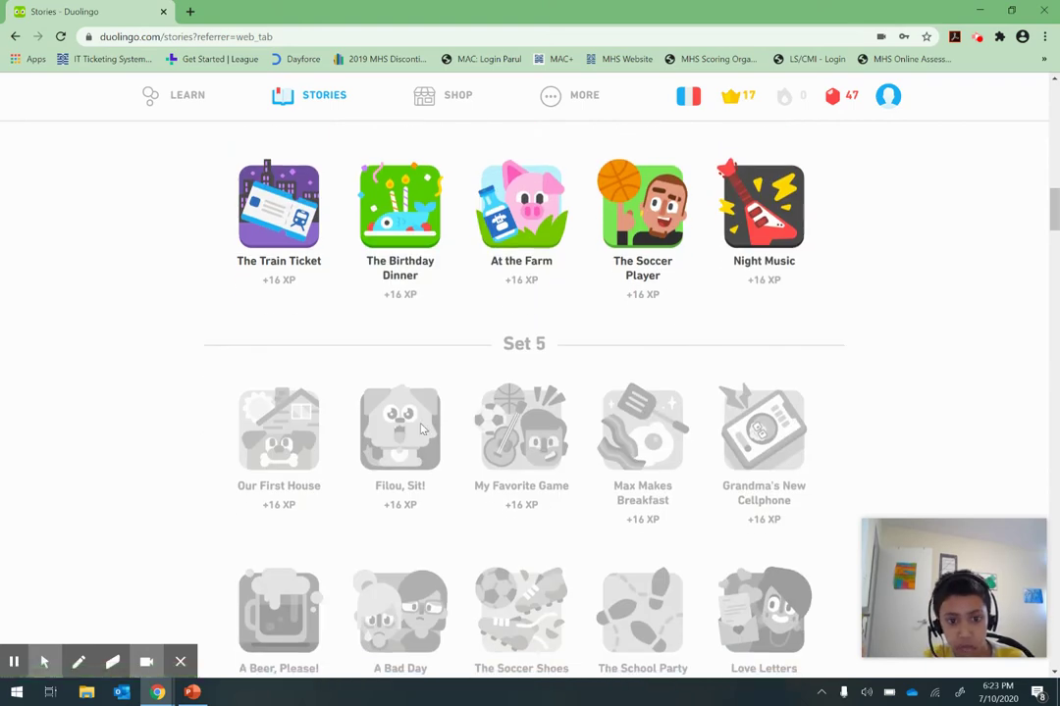
scroll(352, 338, up, 8)
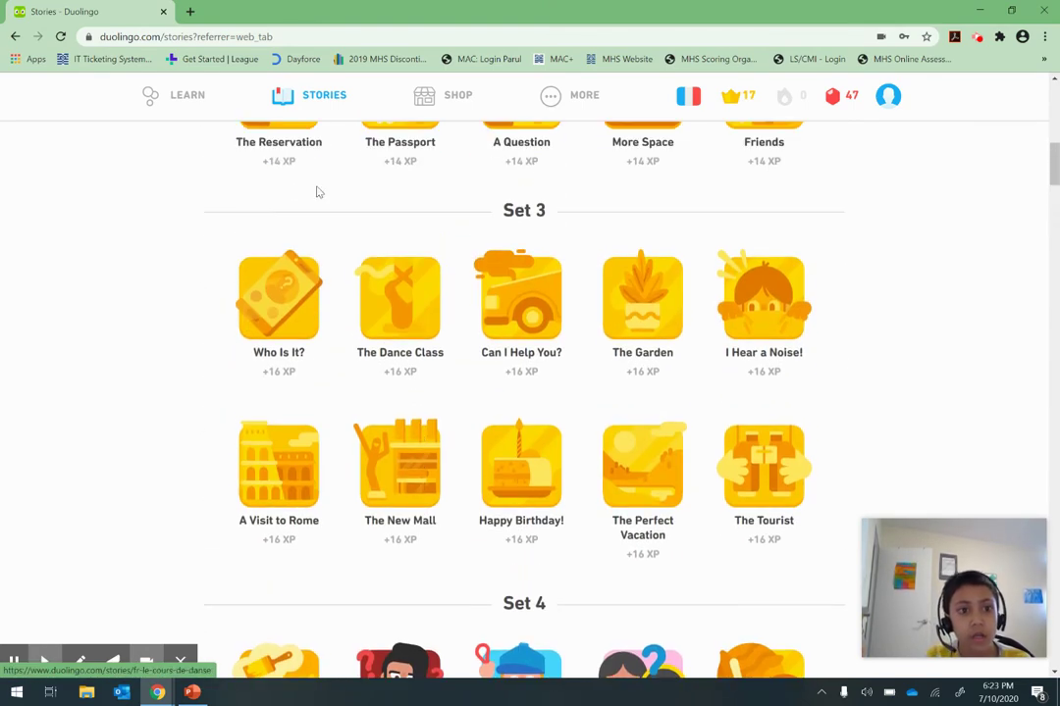
click(447, 94)
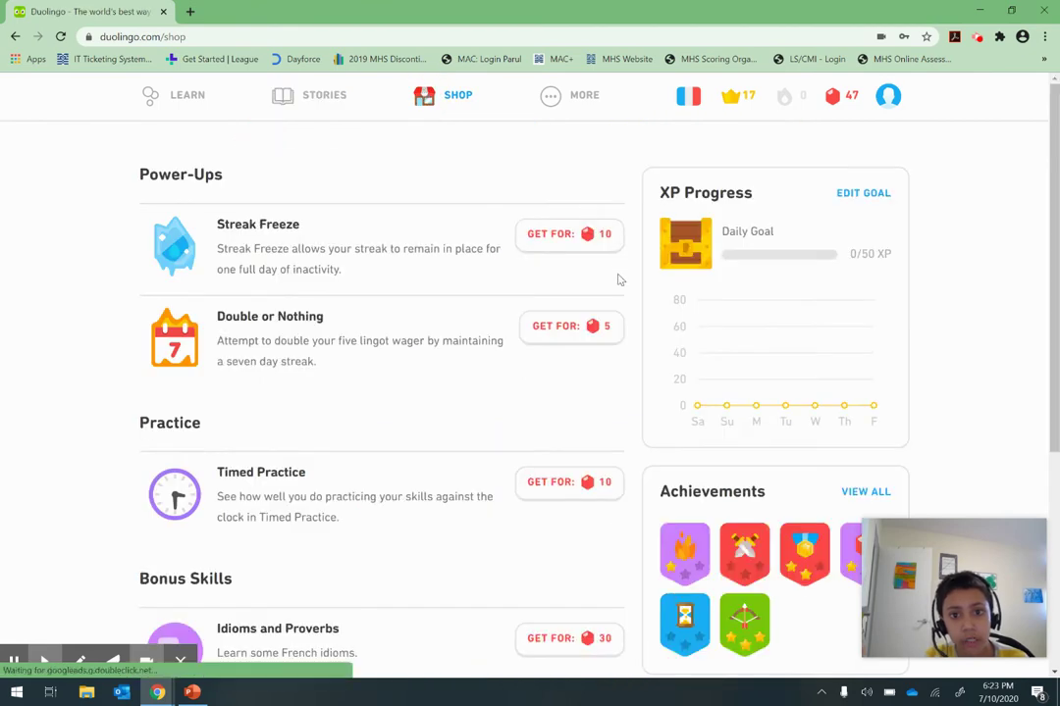
Check the streak and lingot counters, scroll the Shop, then open Words from MORE
mouse_move(788, 94)
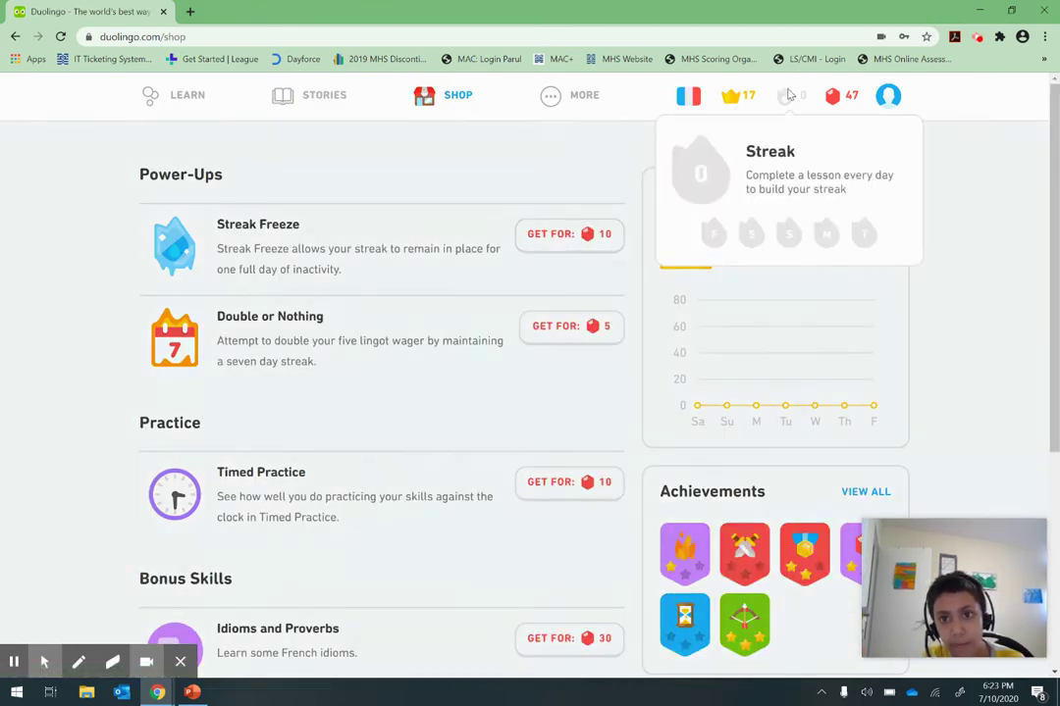
mouse_move(839, 105)
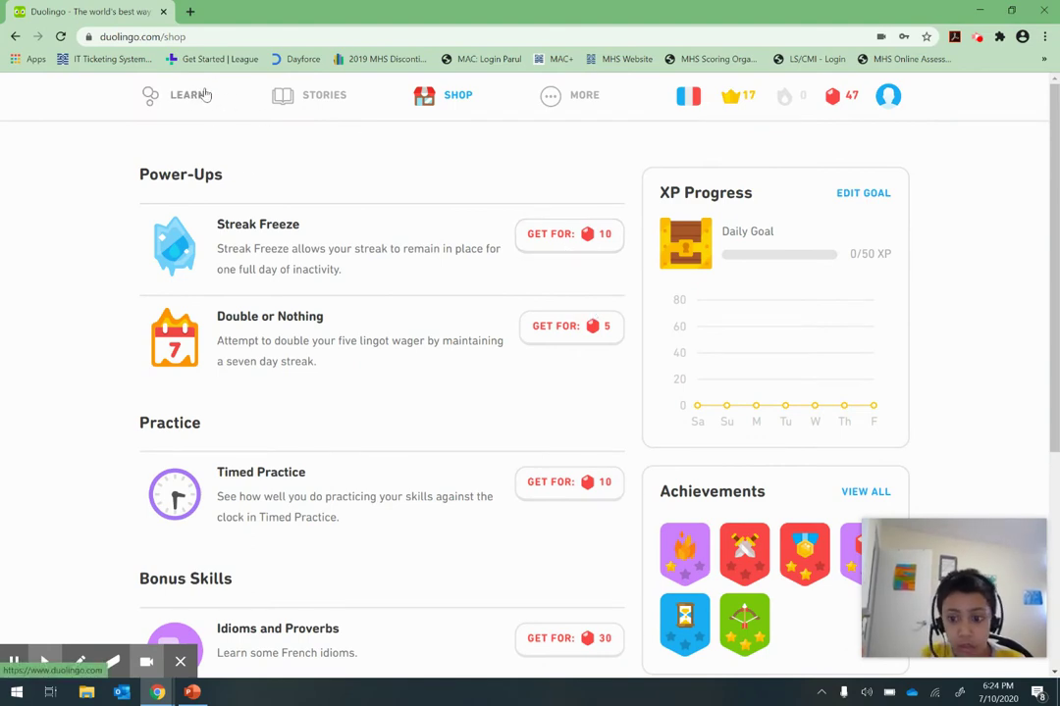
scroll(473, 342, down, 4)
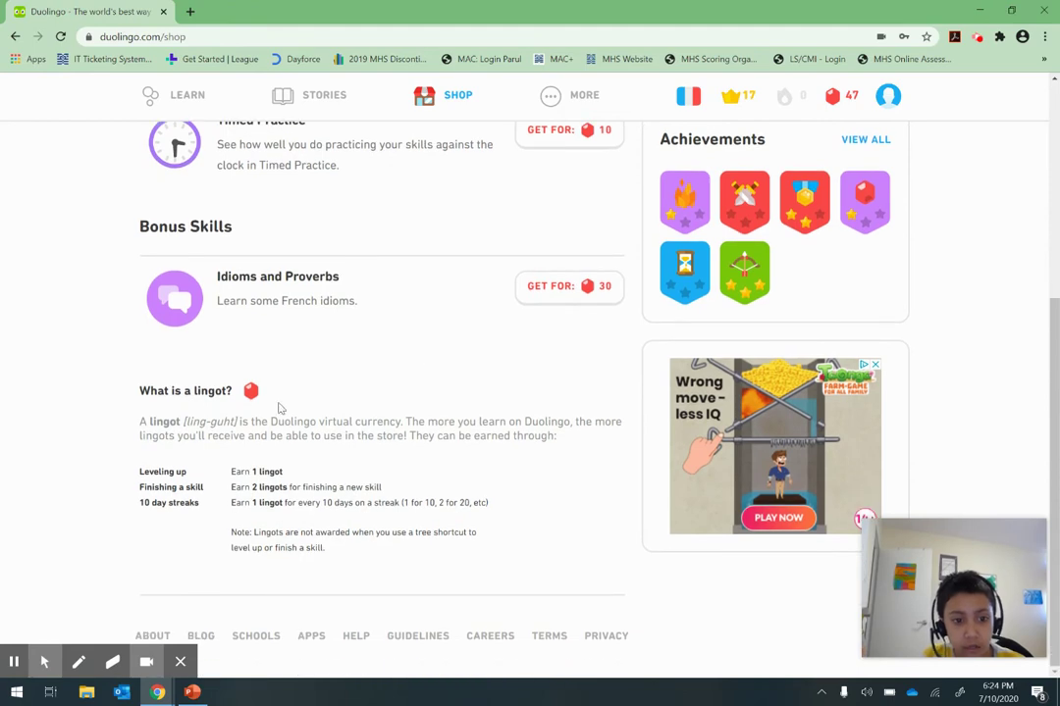
scroll(234, 420, up, 4)
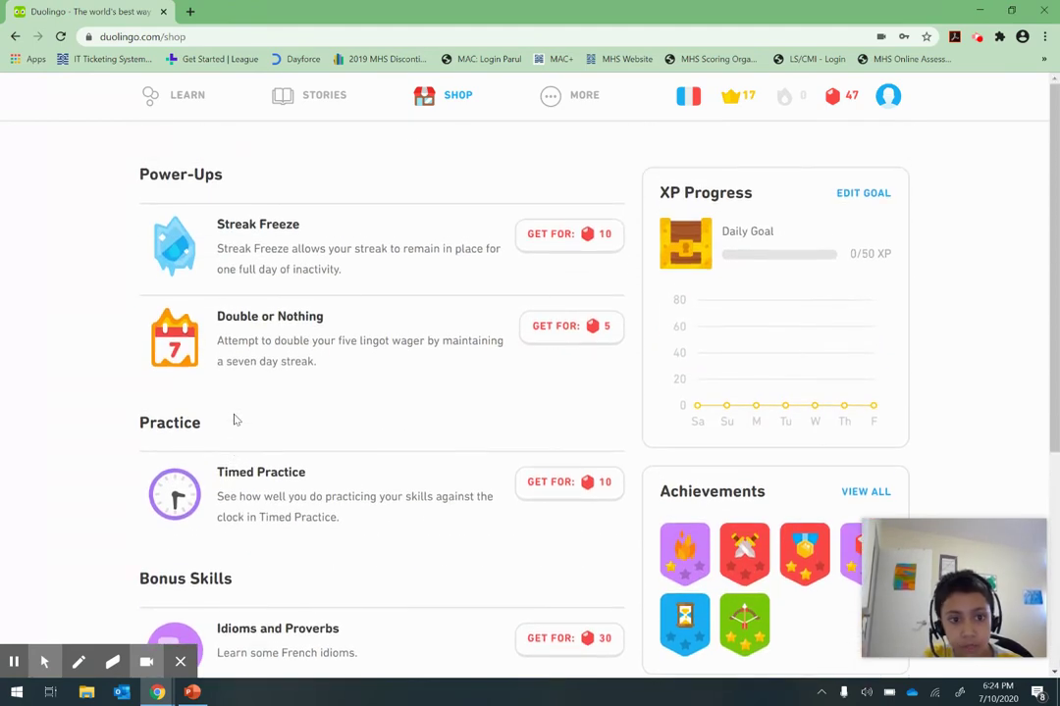
mouse_move(588, 112)
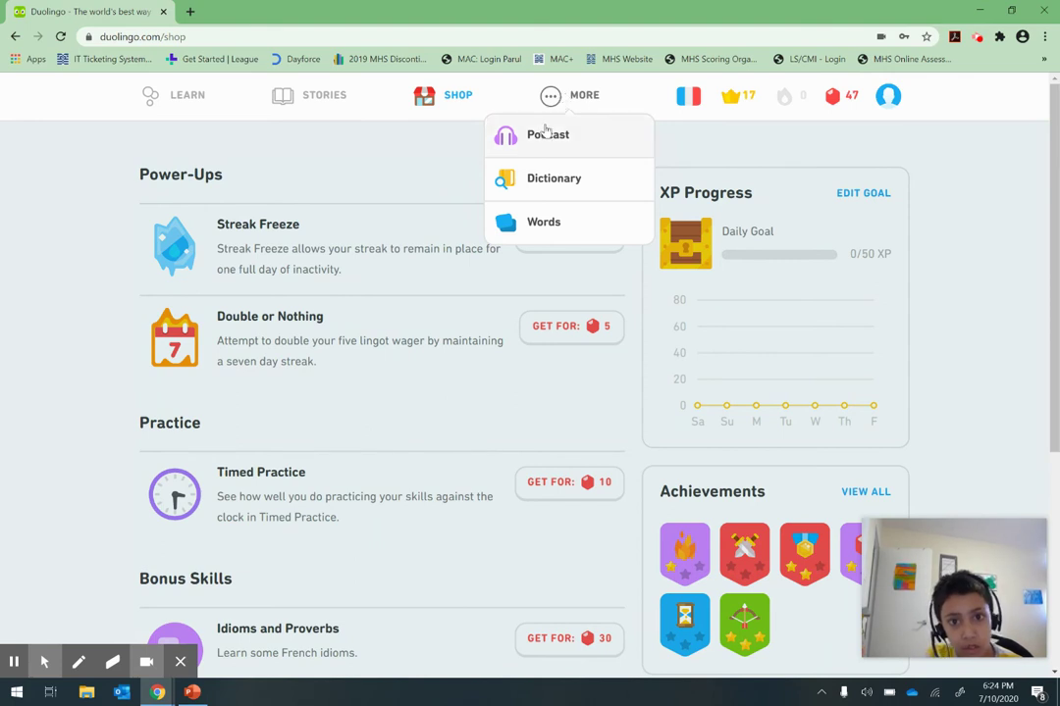
click(538, 222)
Scroll the list of 79 learned French words, then return to the skill tree
scroll(517, 333, down, 5)
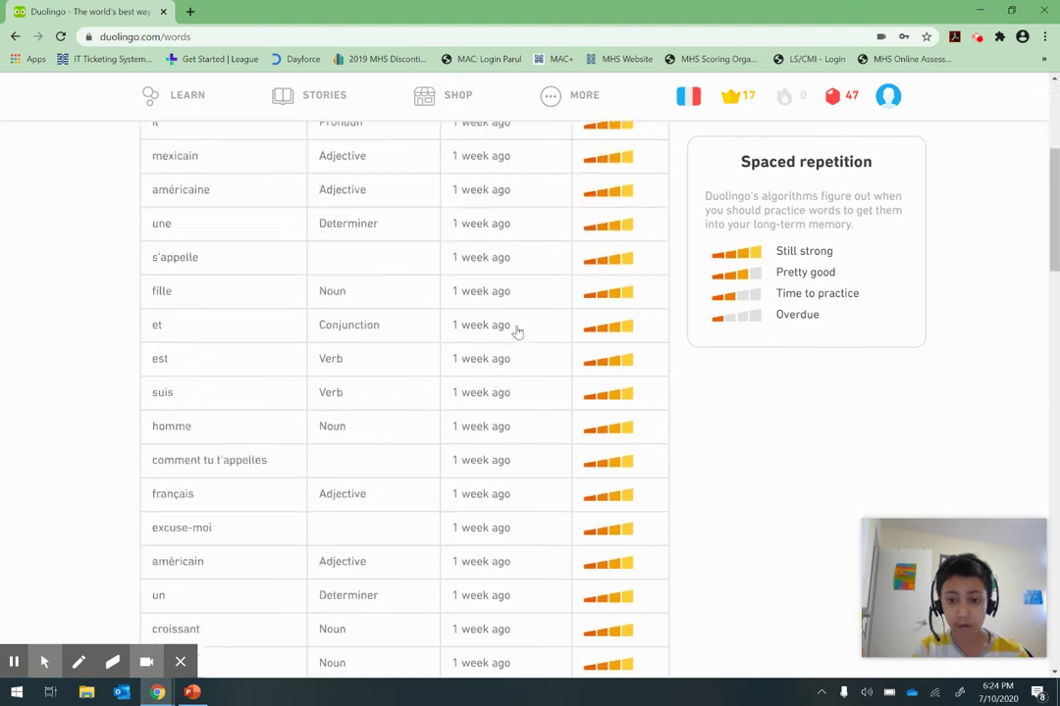
scroll(526, 325, up, 5)
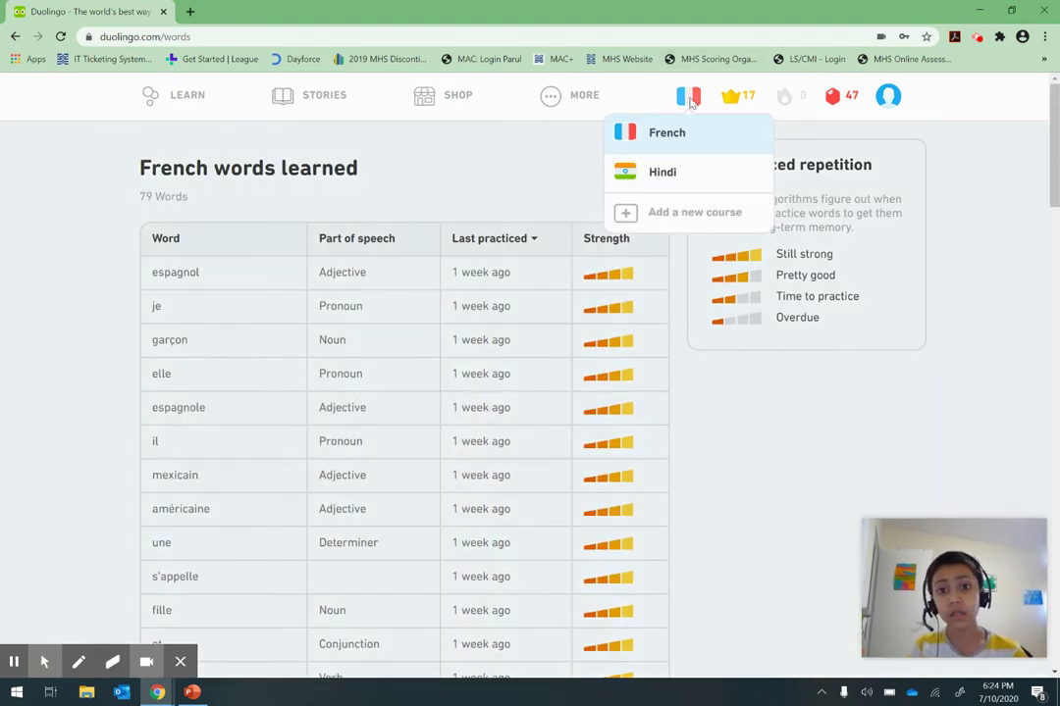
mouse_move(738, 94)
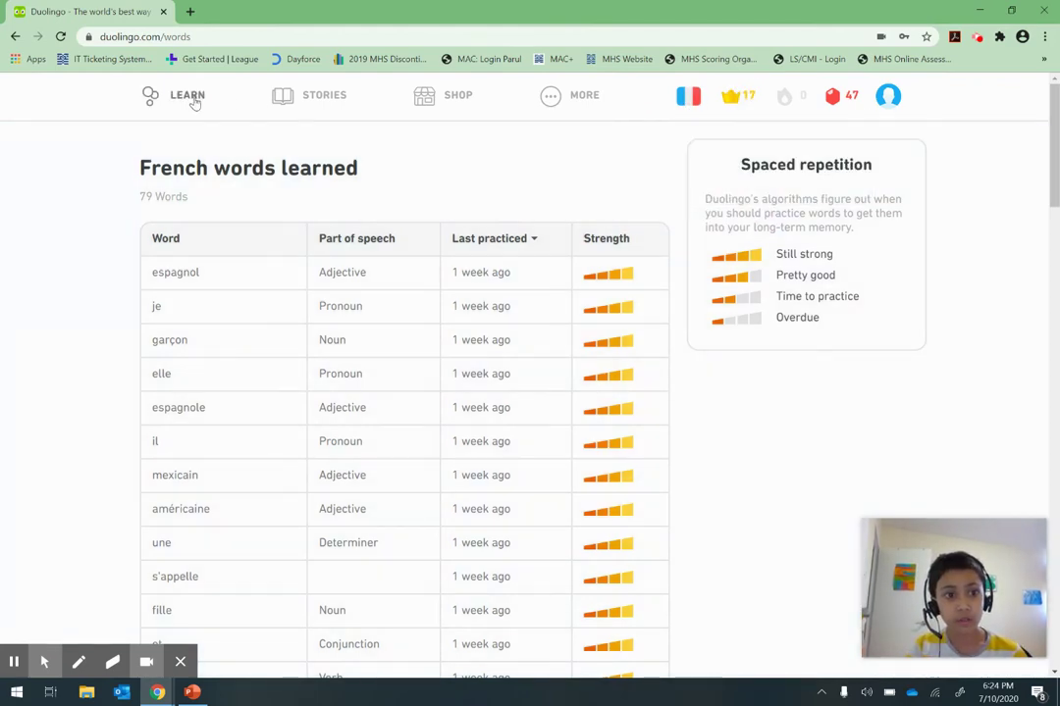
click(189, 96)
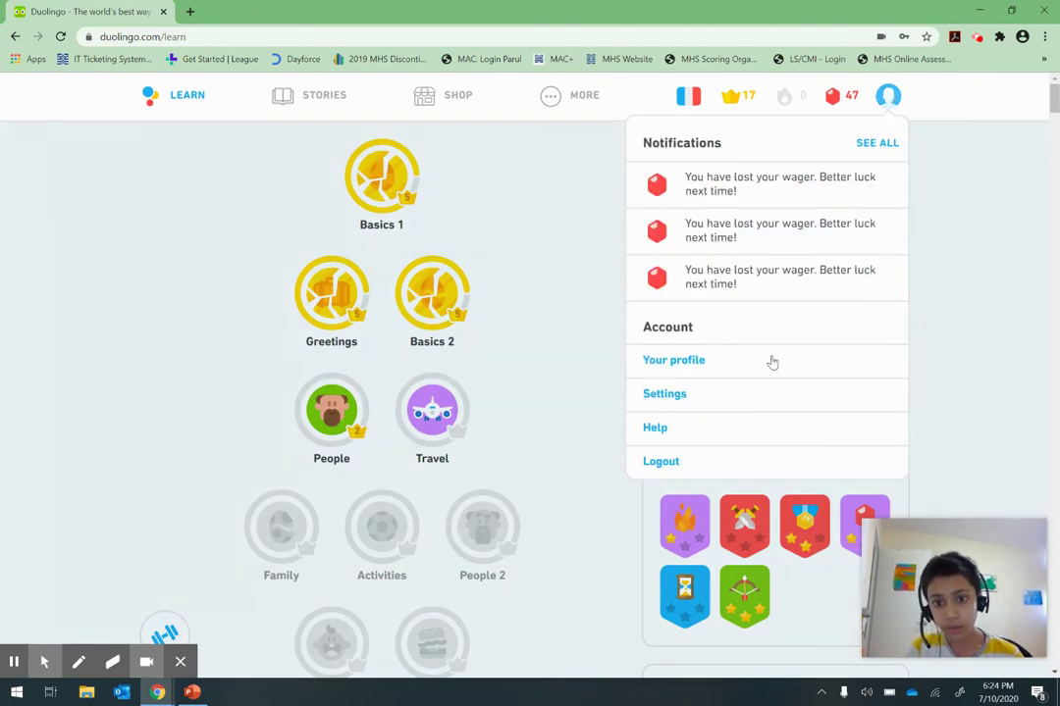
View account, password and notification settings, keeping the 12AM daily reminder
click(761, 392)
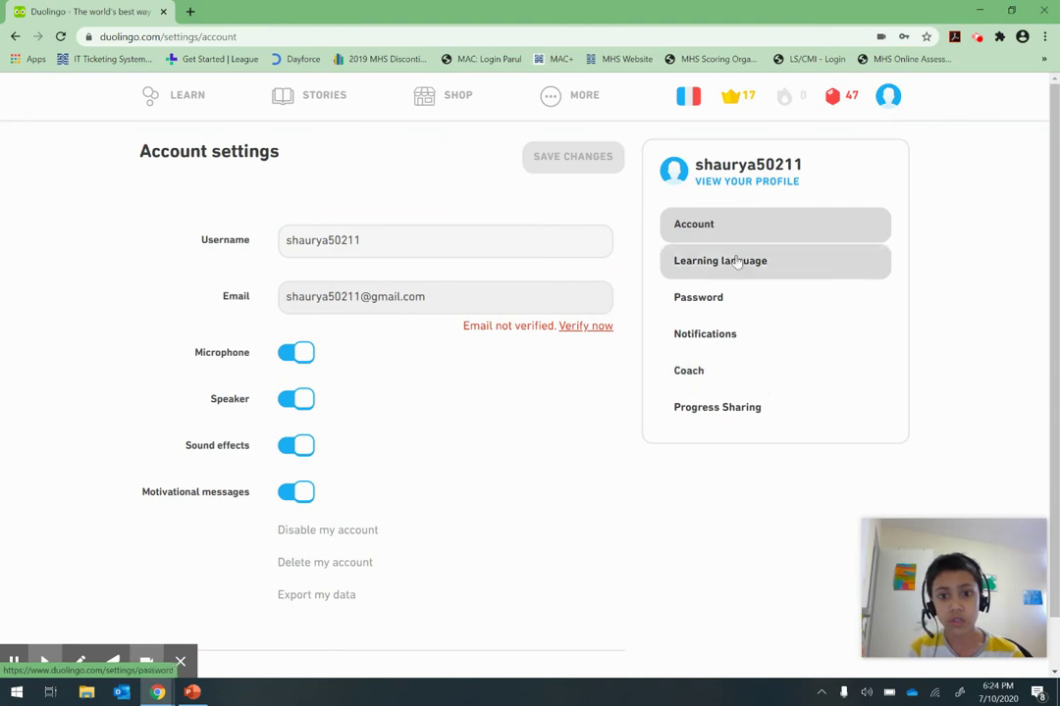
click(709, 276)
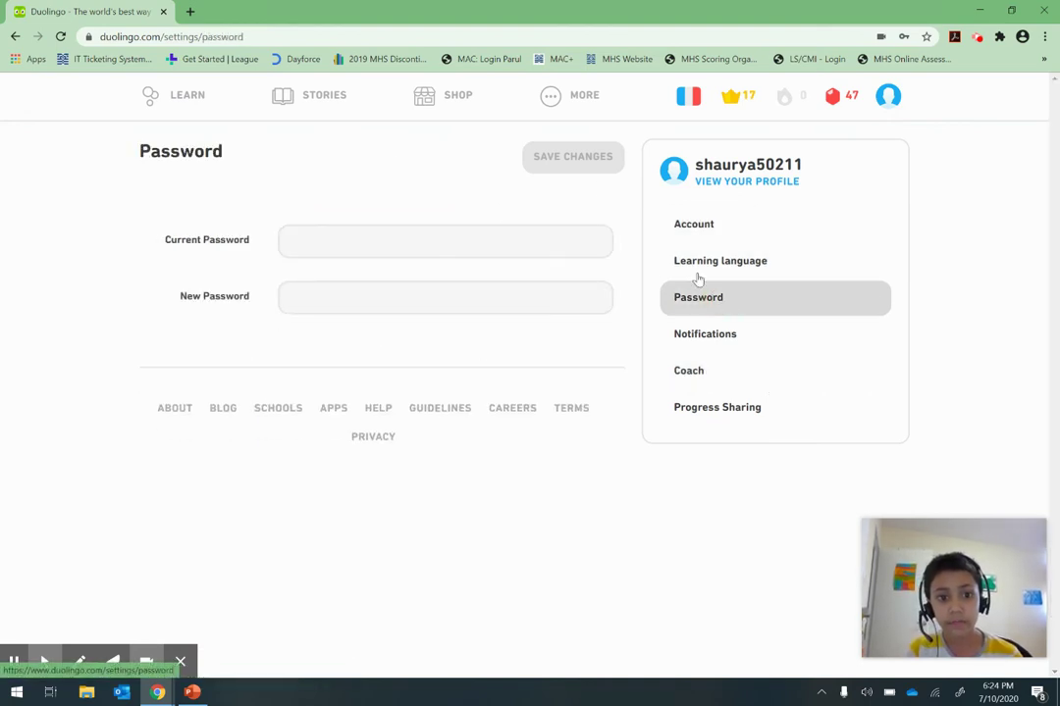
click(817, 333)
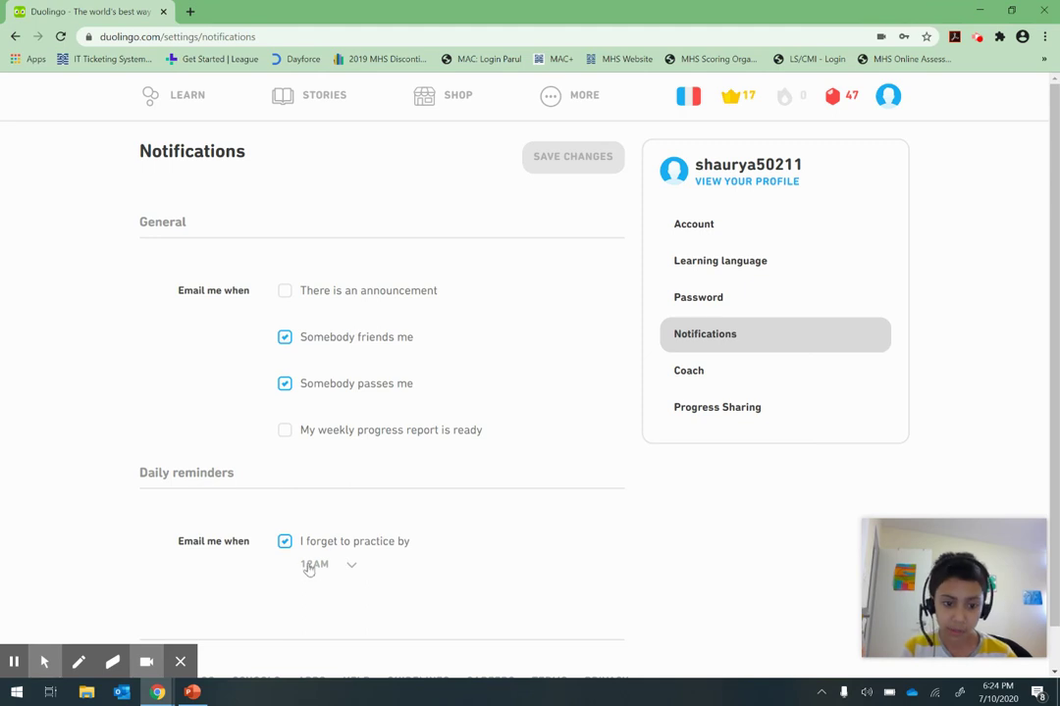
click(341, 568)
click(341, 568)
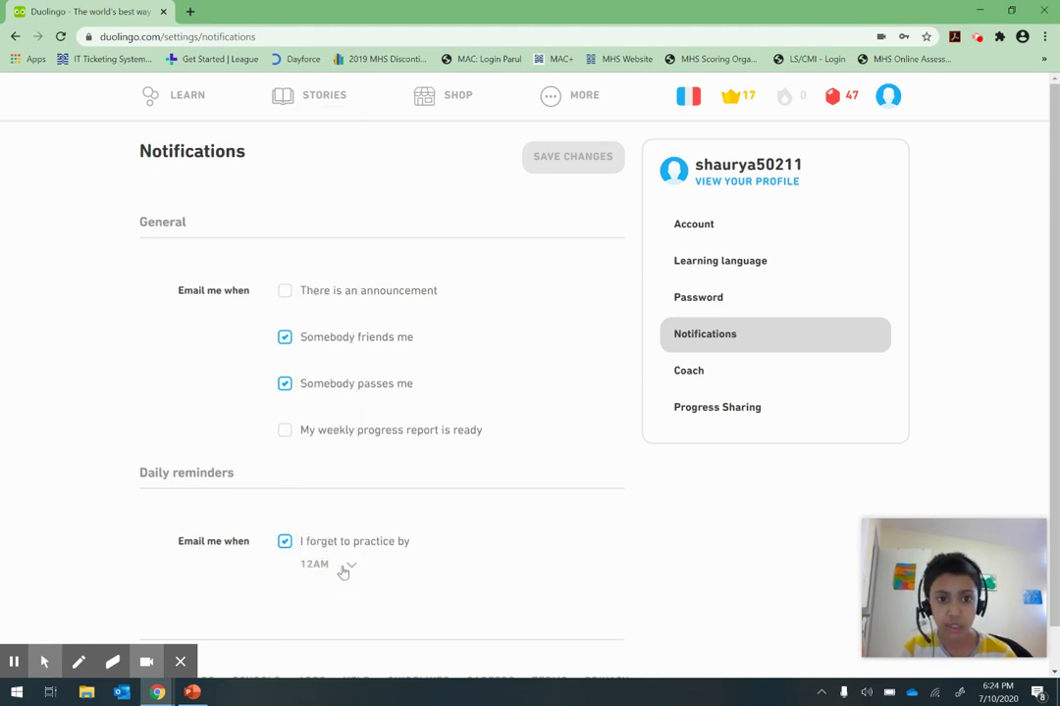
View daily goal and progress sharing settings, then return to the French skill tree
click(680, 369)
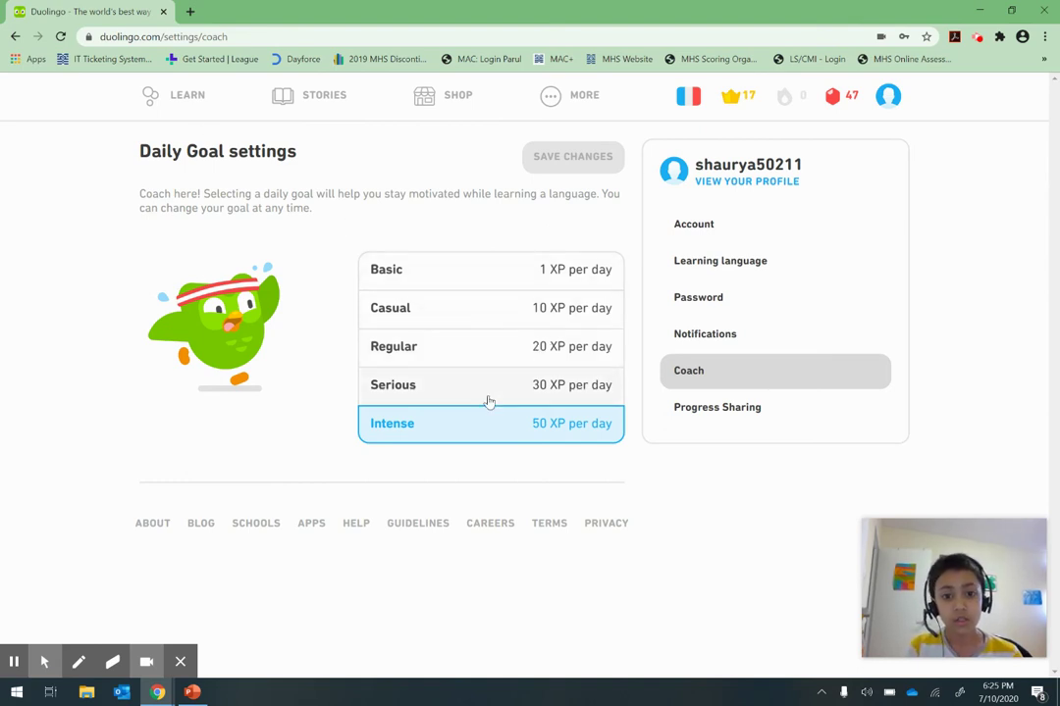
click(697, 418)
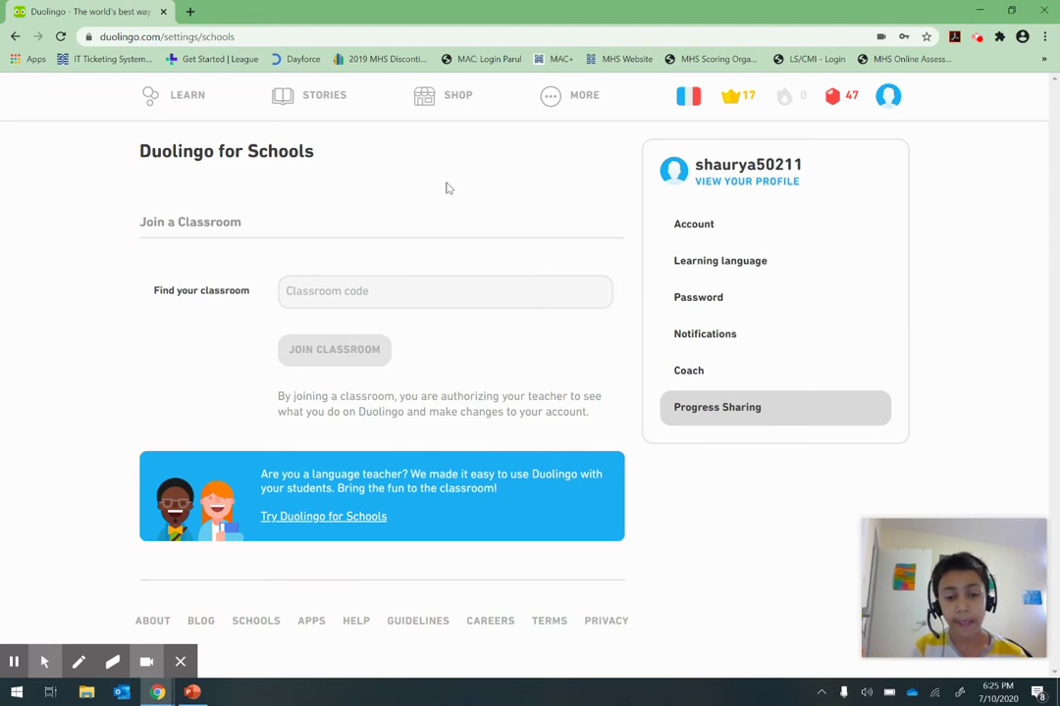
click(174, 95)
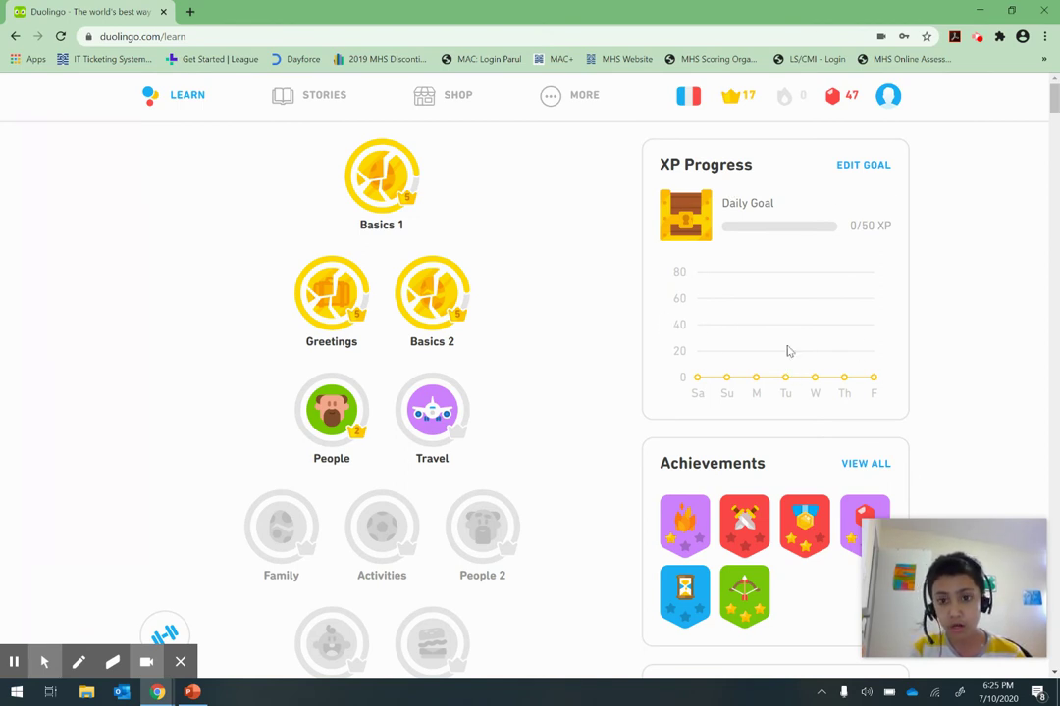
scroll(788, 350, down, 3)
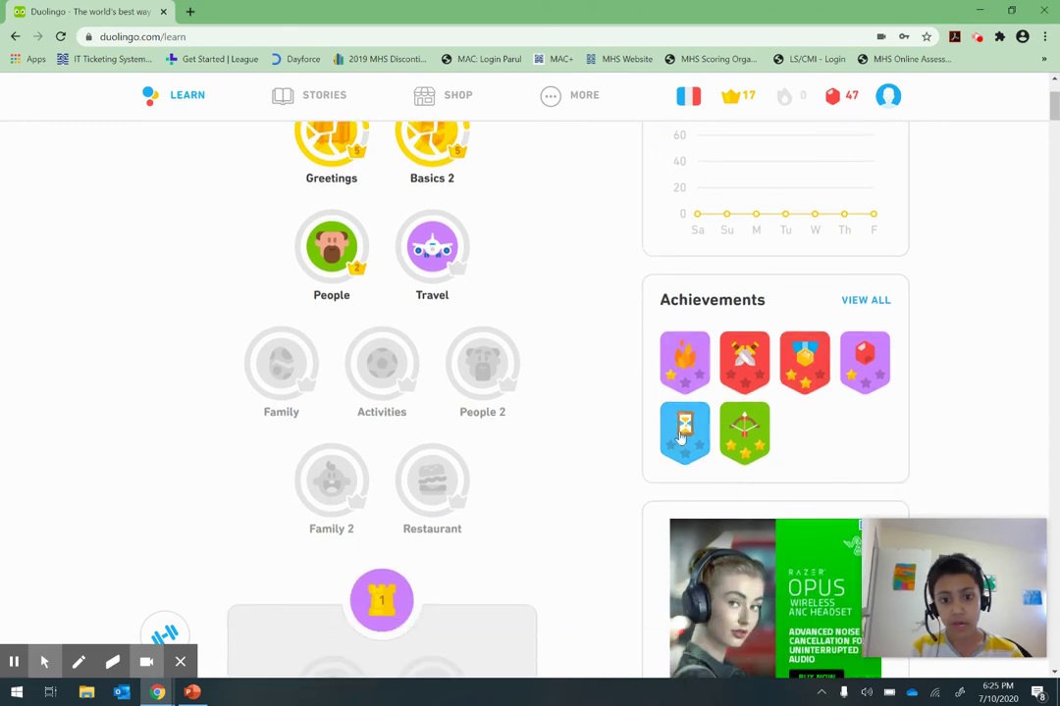
scroll(598, 451, down, 15)
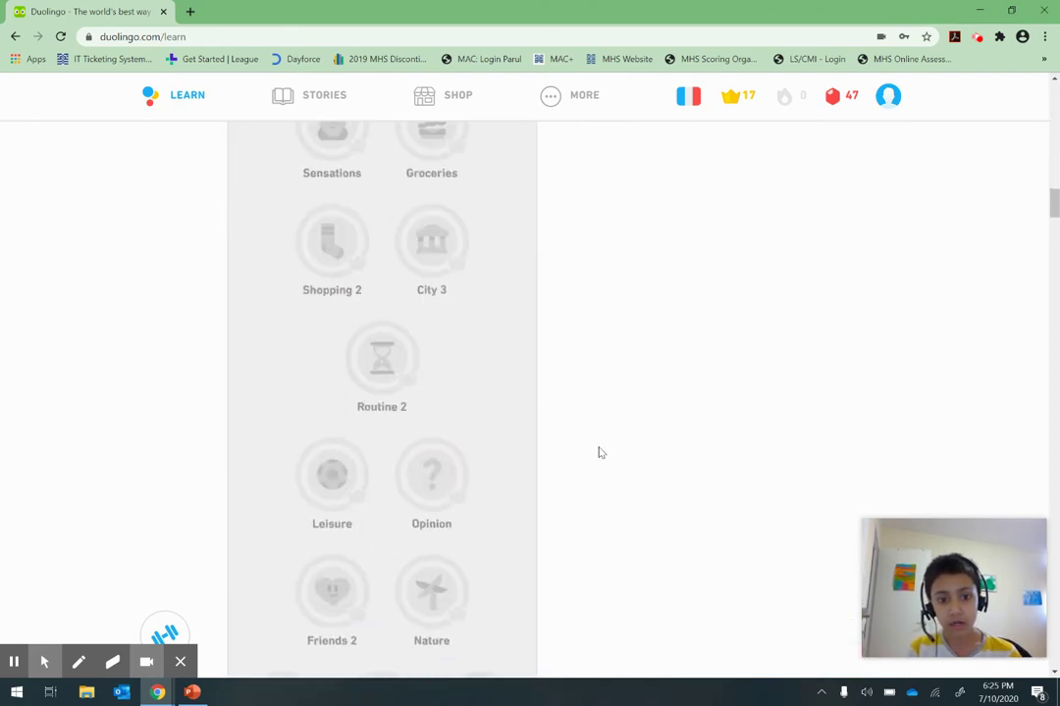
scroll(615, 345, down, 20)
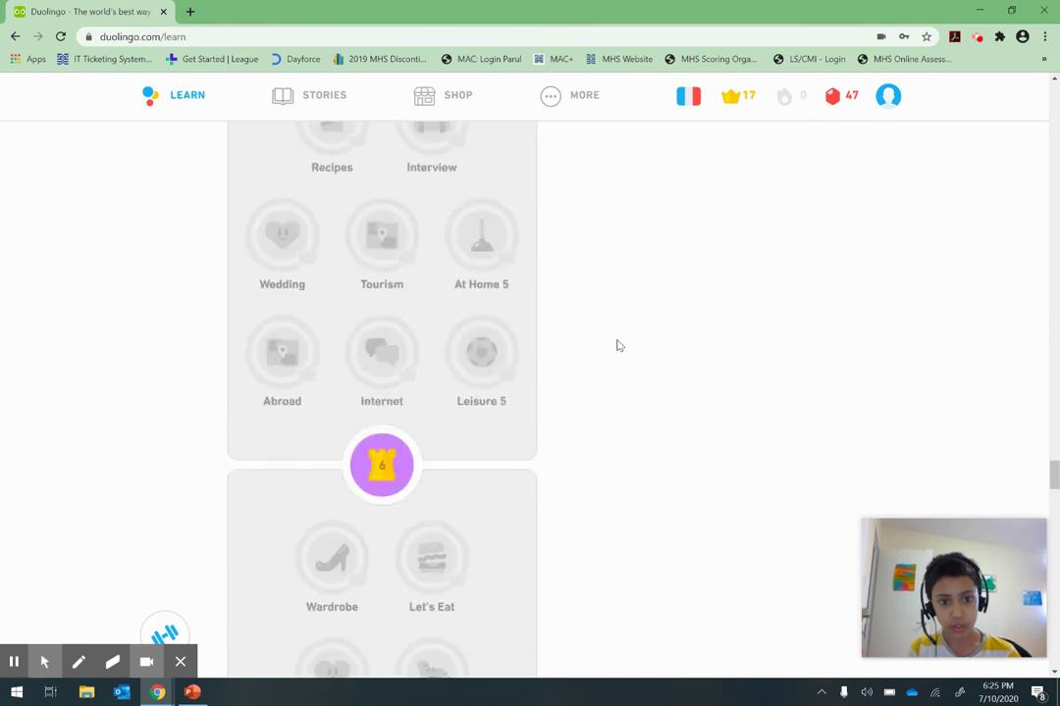
scroll(618, 345, down, 20)
scroll(618, 346, up, 6)
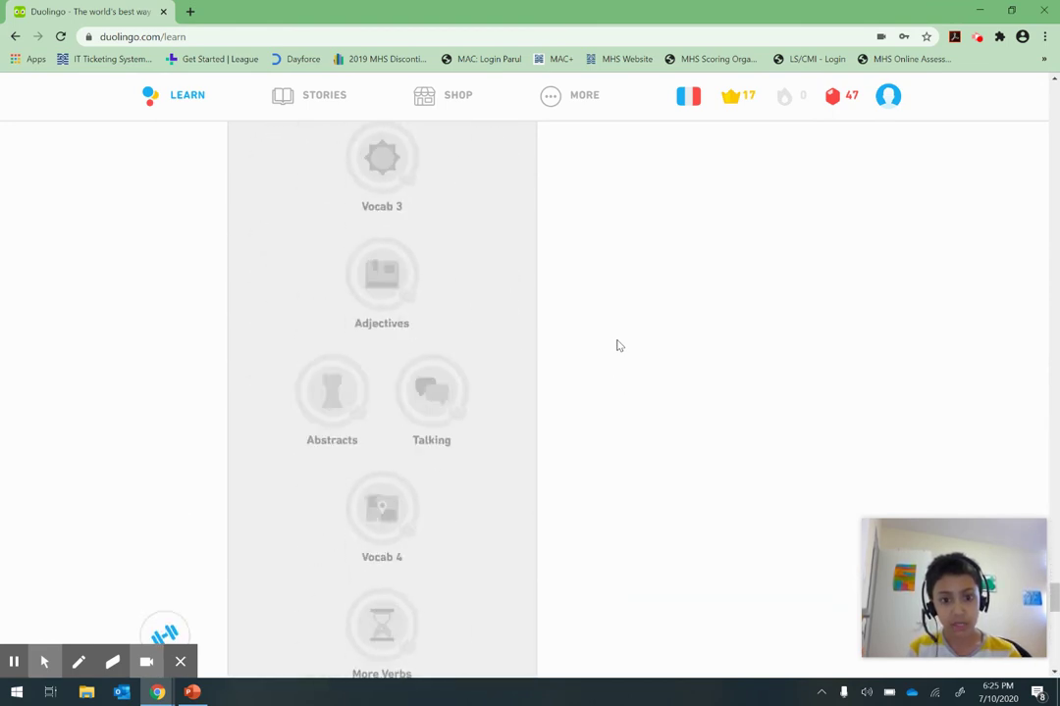
scroll(618, 346, up, 15)
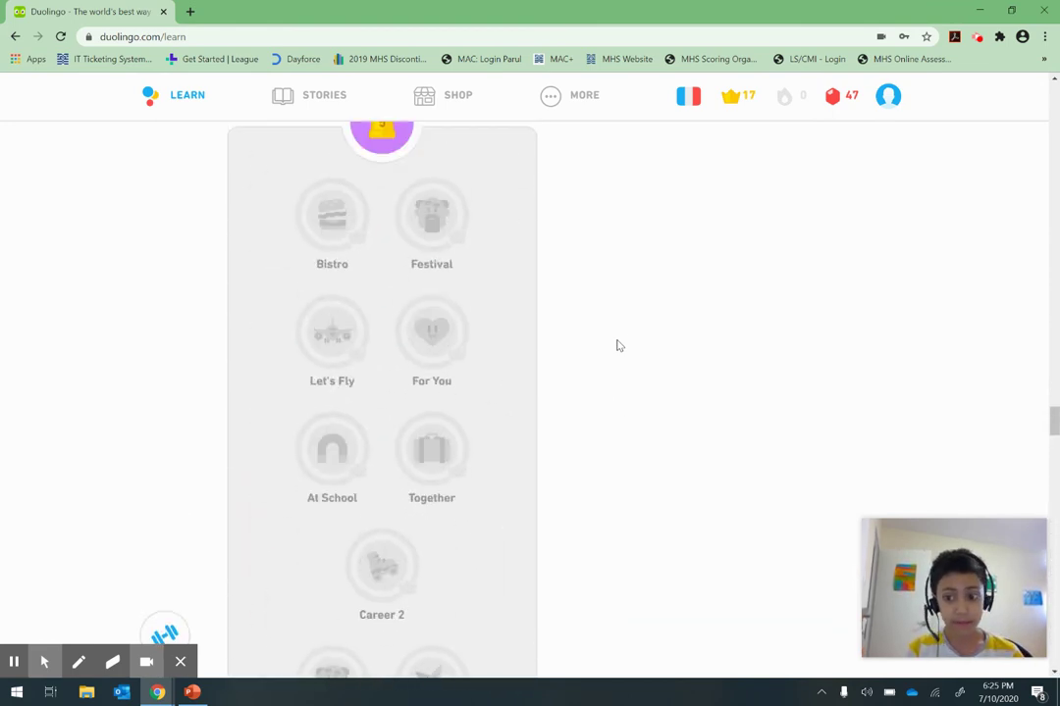
scroll(618, 345, up, 20)
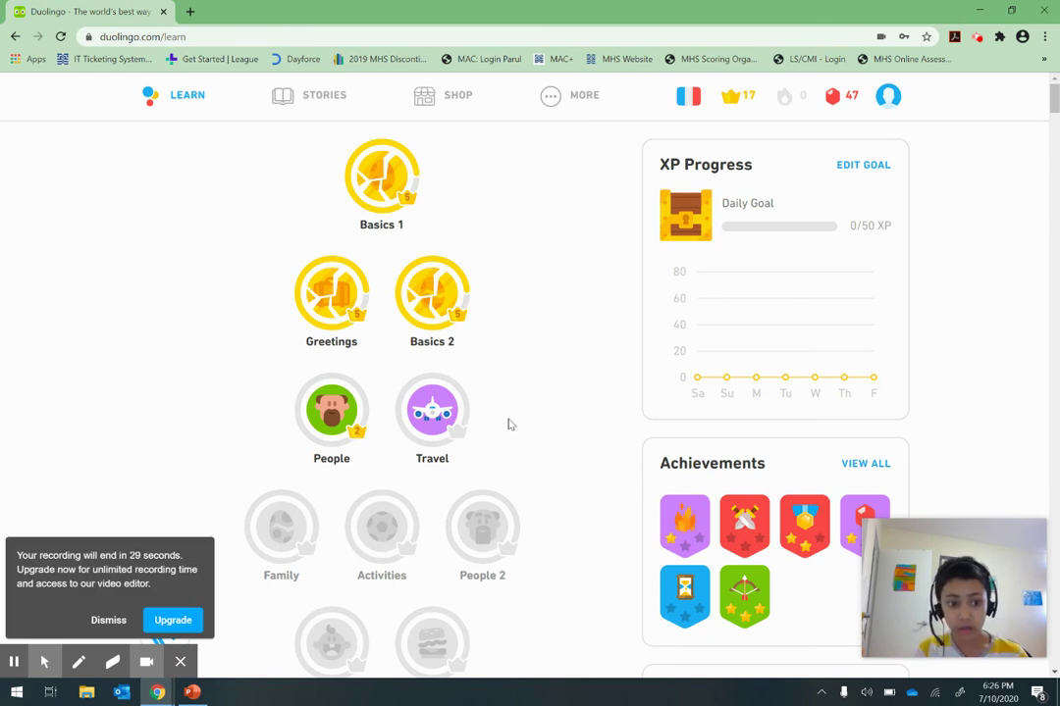
click(84, 619)
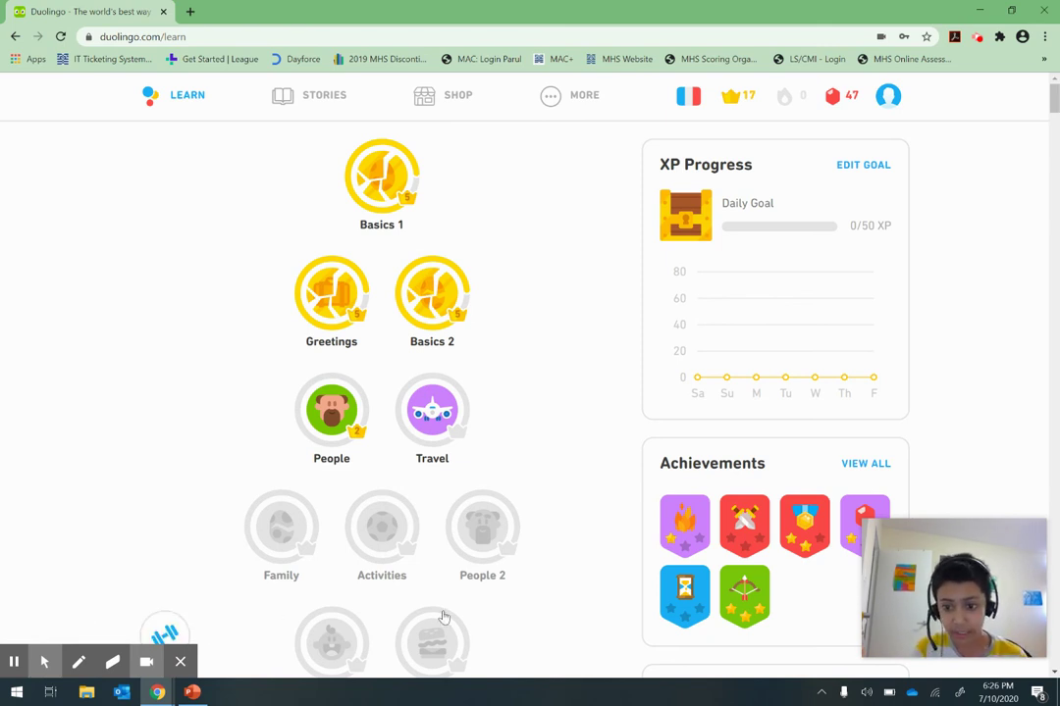